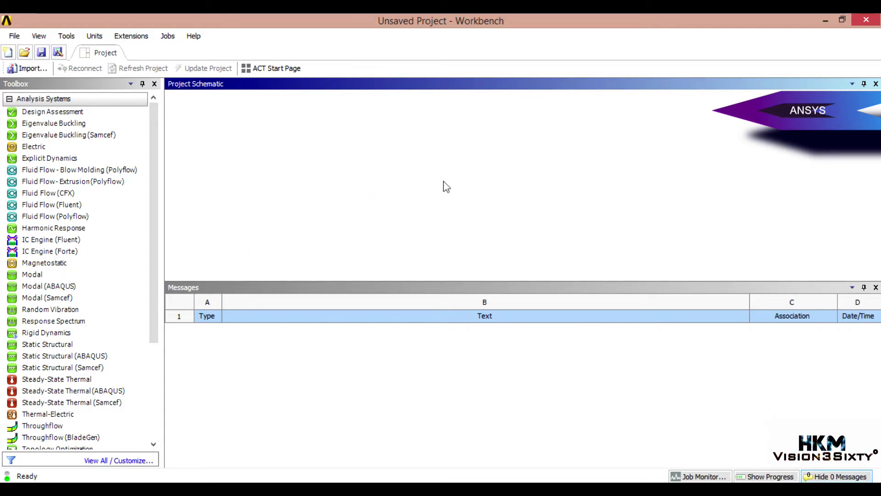
Bring the Heat Sink folder window on drive F: to the front beside Workbench.
mouse_move(227, 489)
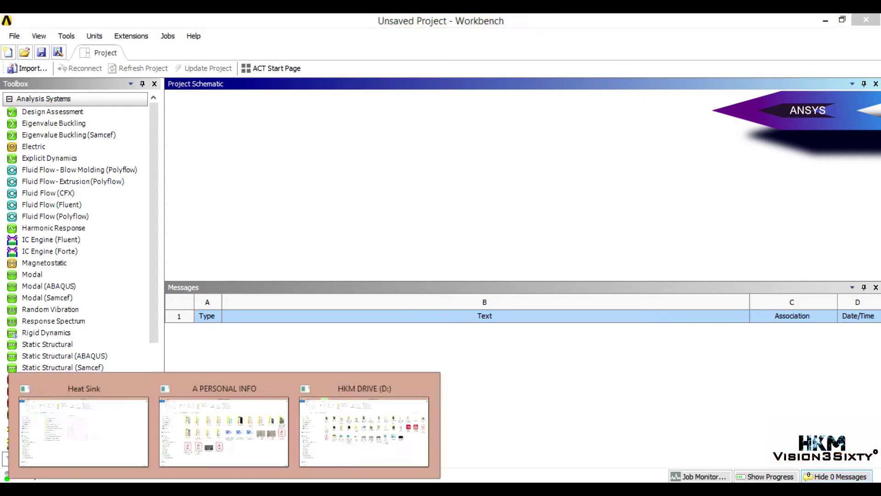
click(115, 454)
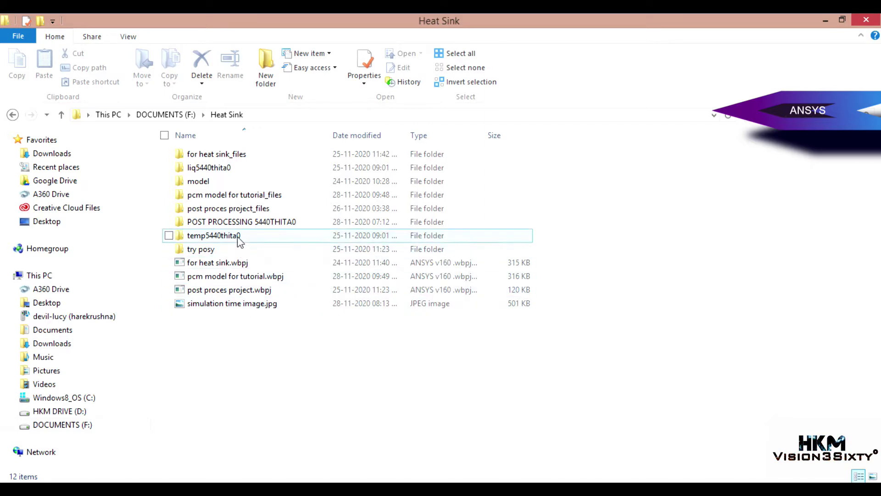
click(226, 171)
double_click(227, 170)
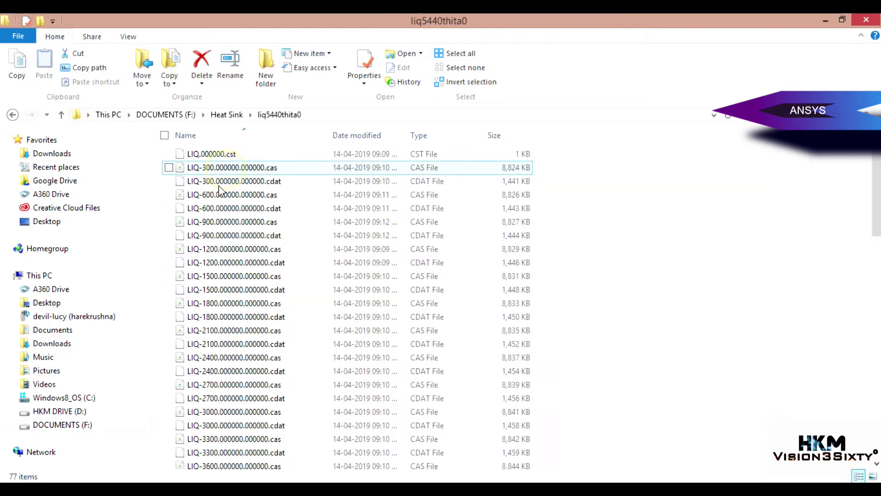
scroll(282, 332, down, 5)
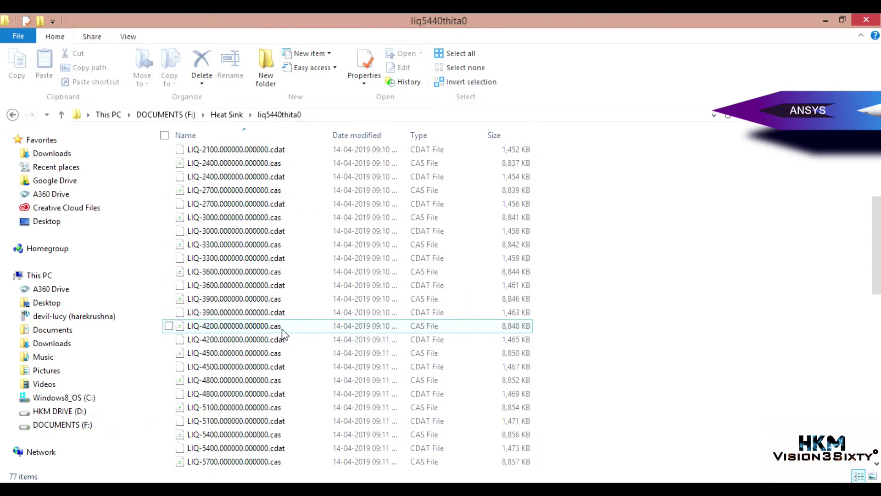
scroll(281, 331, up, 5)
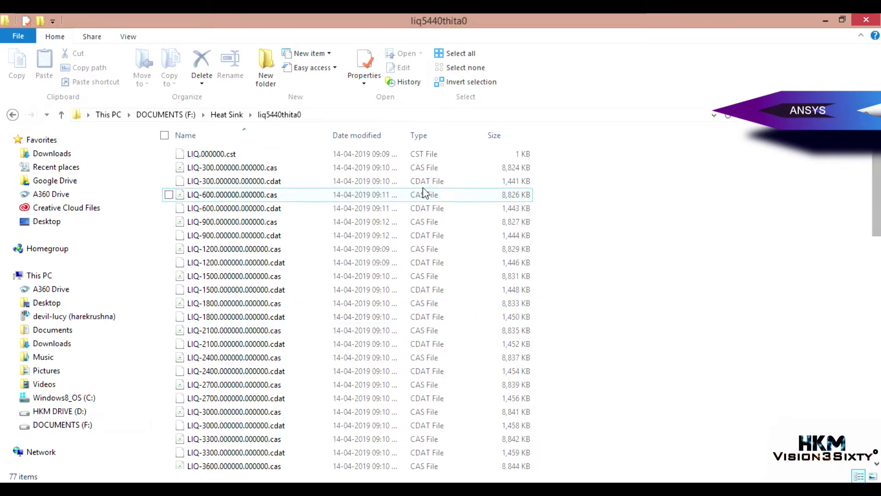
click(234, 117)
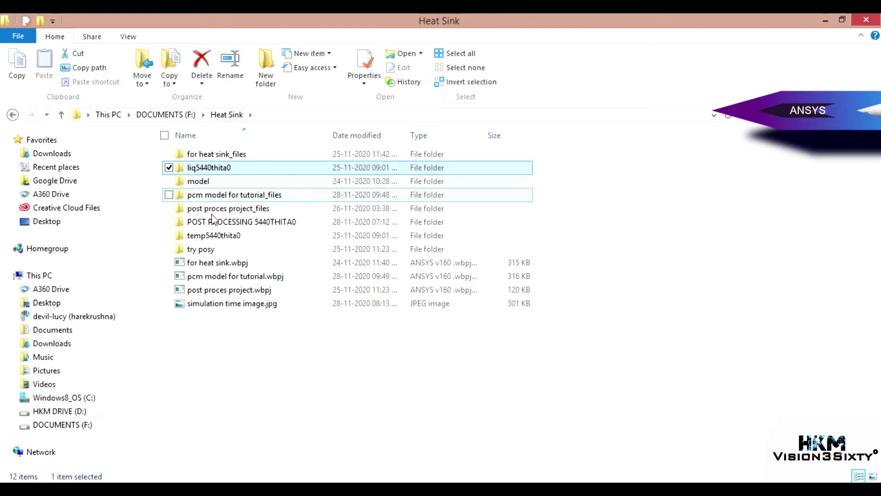
double_click(216, 237)
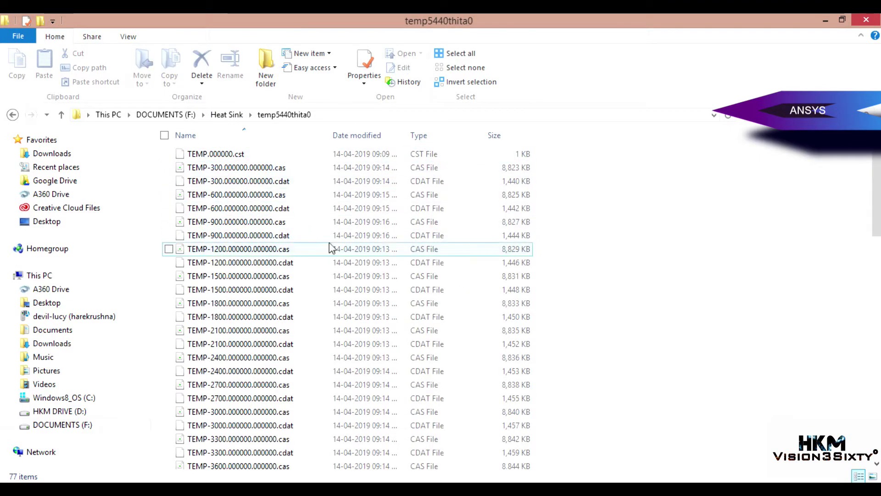
mouse_move(877, 216)
mouse_down()
mouse_move(877, 420)
mouse_move(877, 215)
mouse_up()
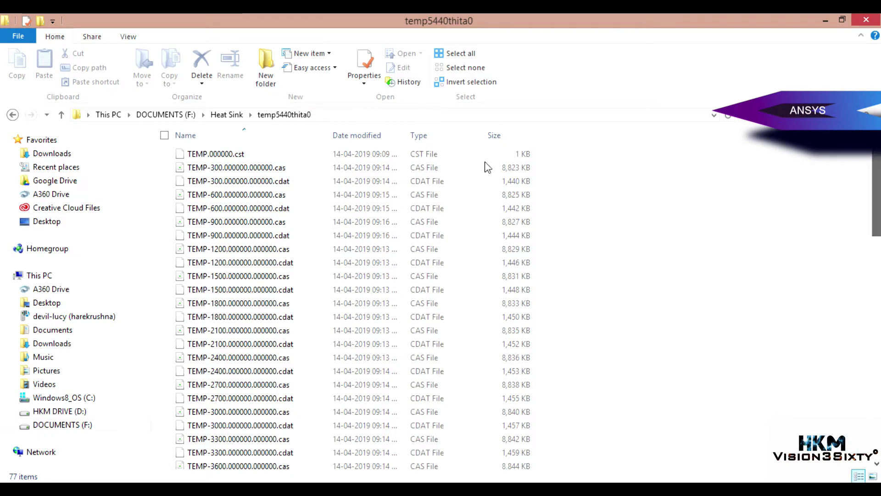
click(225, 115)
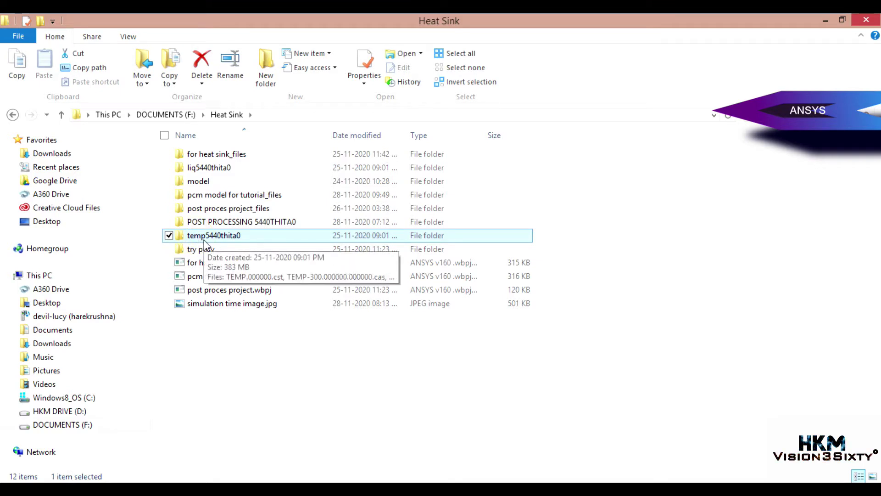
Add a standalone Results component system to the schematic and launch CFD-Post from its Results cell.
click(205, 168)
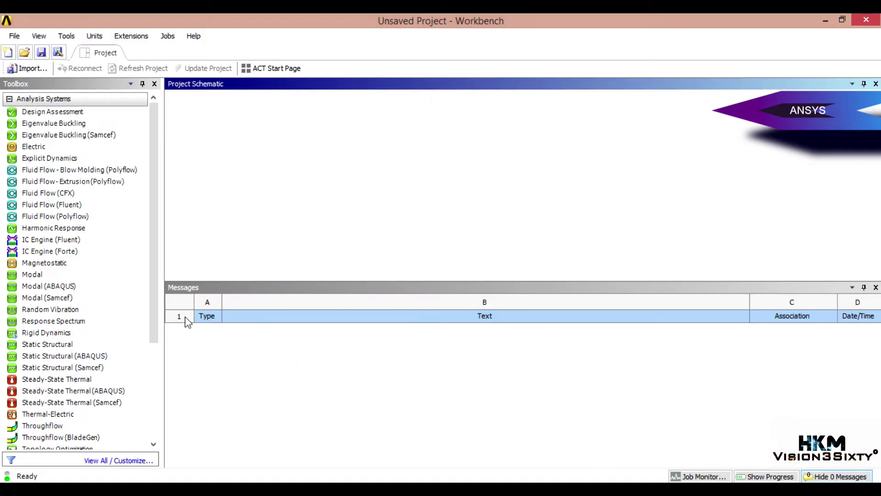
click(9, 99)
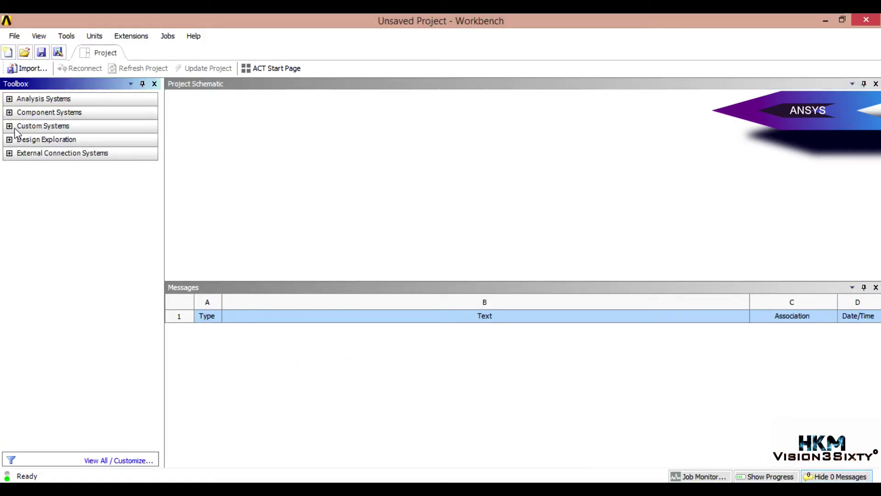
click(9, 112)
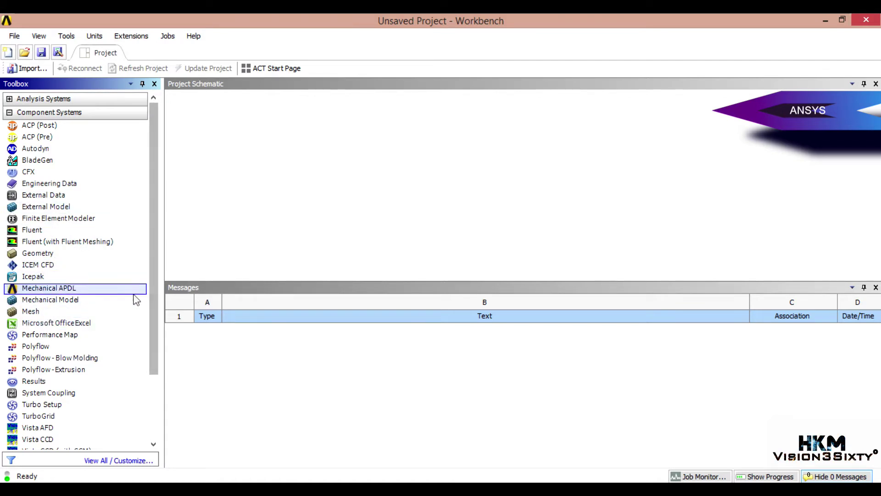
click(48, 385)
drag(192, 273, 238, 170)
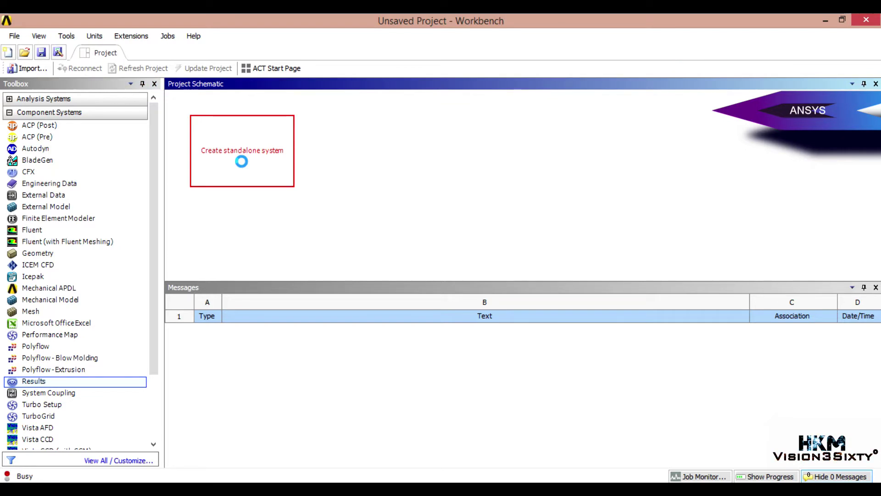
drag(241, 162, 242, 161)
click(262, 199)
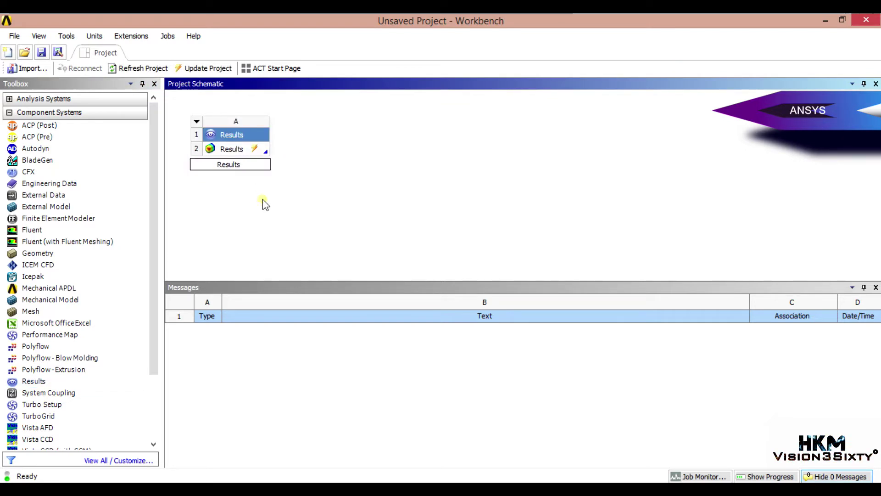
double_click(237, 152)
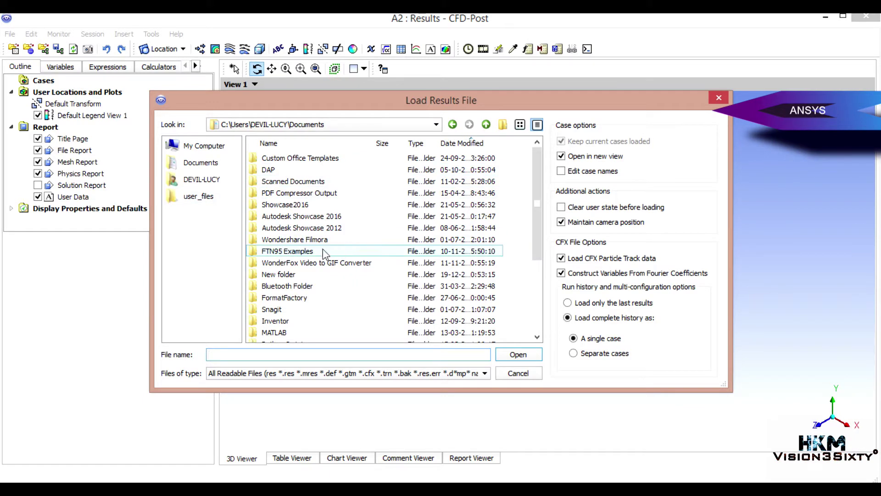
Browse from Documents to the D: drive and look through its ARTIFICIAL INTELLIGENCE folder.
click(212, 166)
click(216, 145)
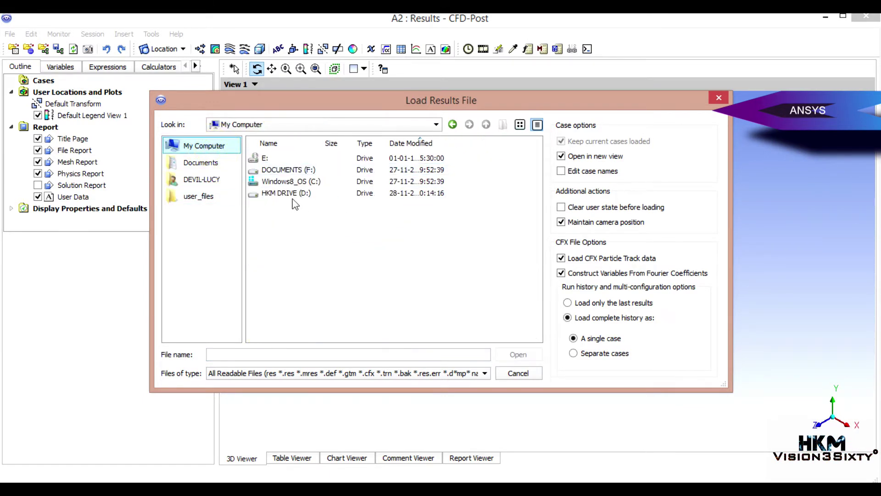
double_click(285, 191)
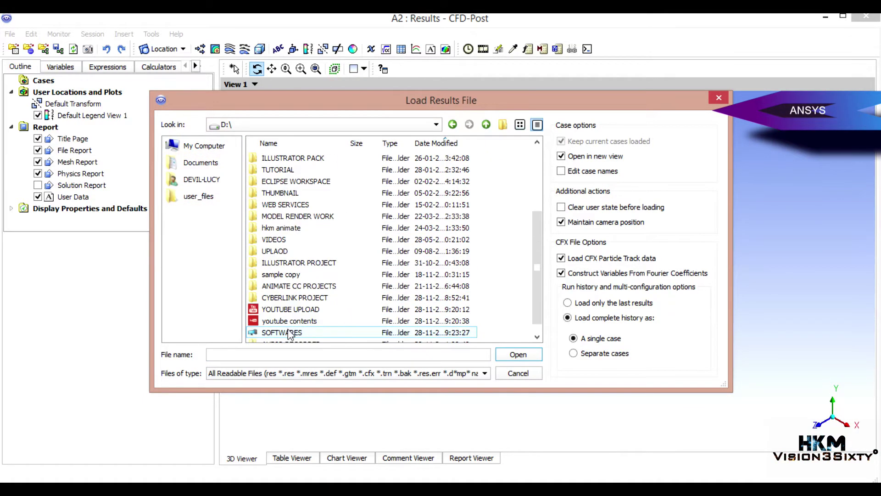
scroll(285, 328, down, 3)
scroll(285, 233, up, 3)
click(293, 181)
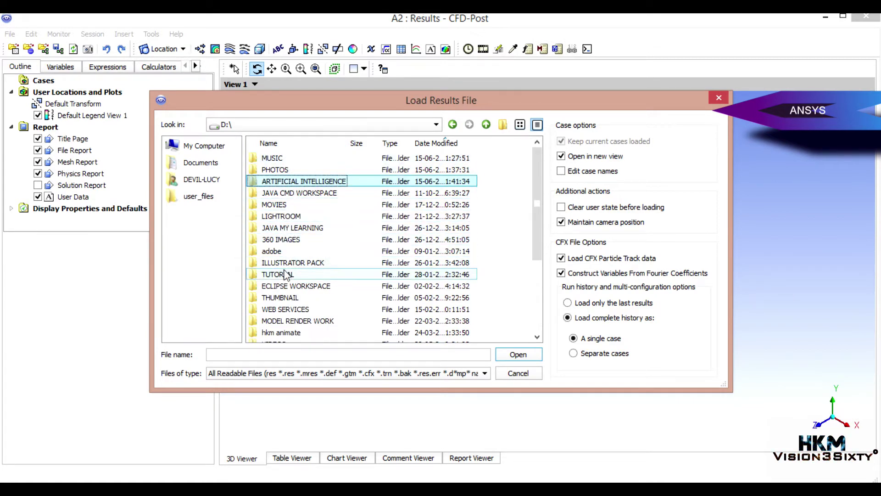
scroll(285, 275, down, 3)
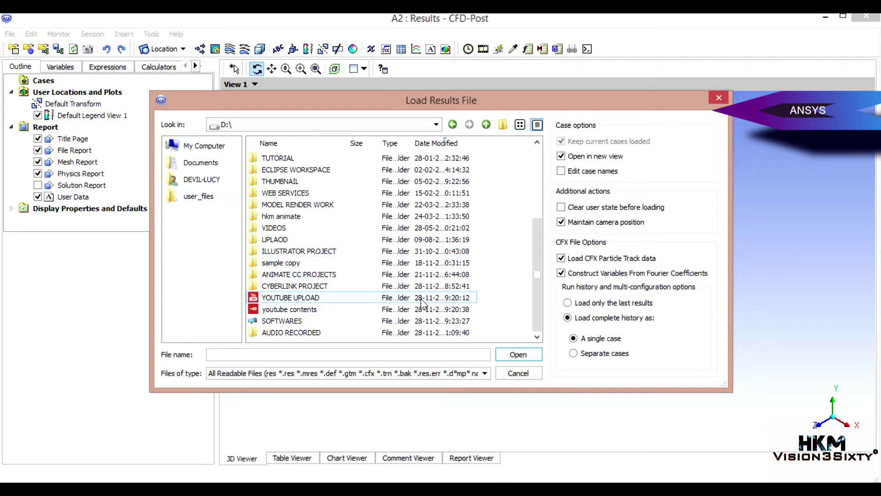
scroll(536, 248, up, 2)
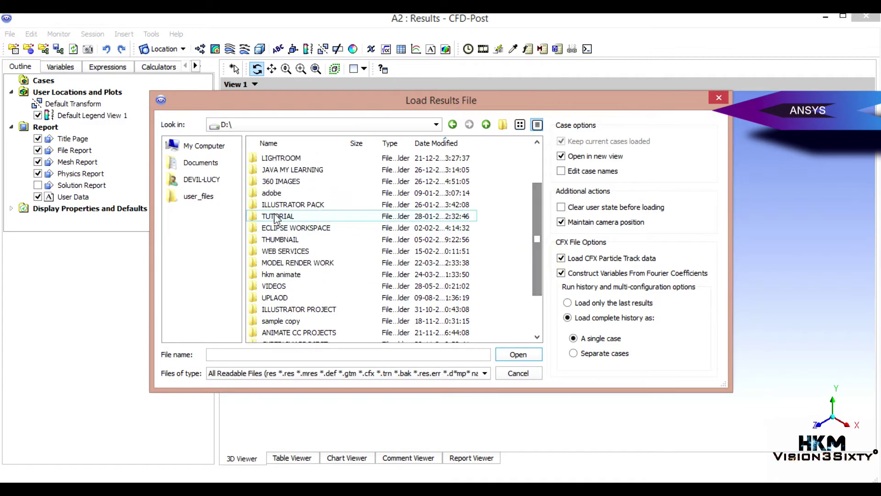
scroll(322, 209, up, 2)
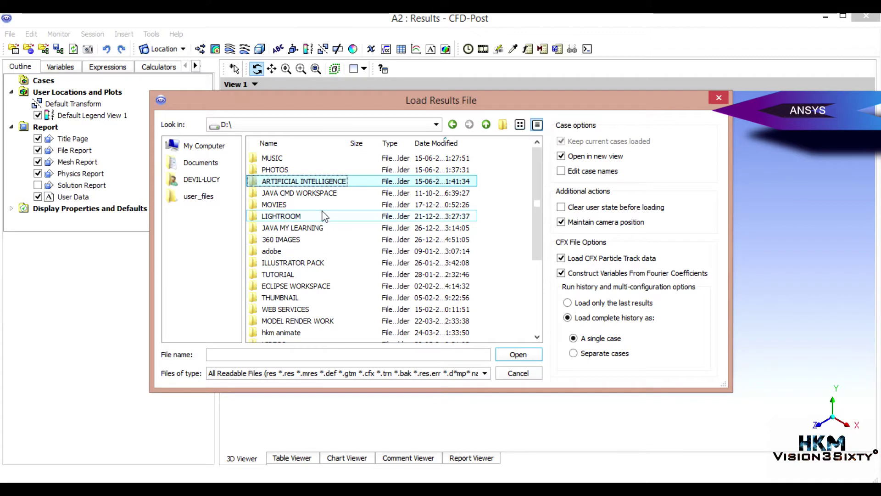
click(210, 147)
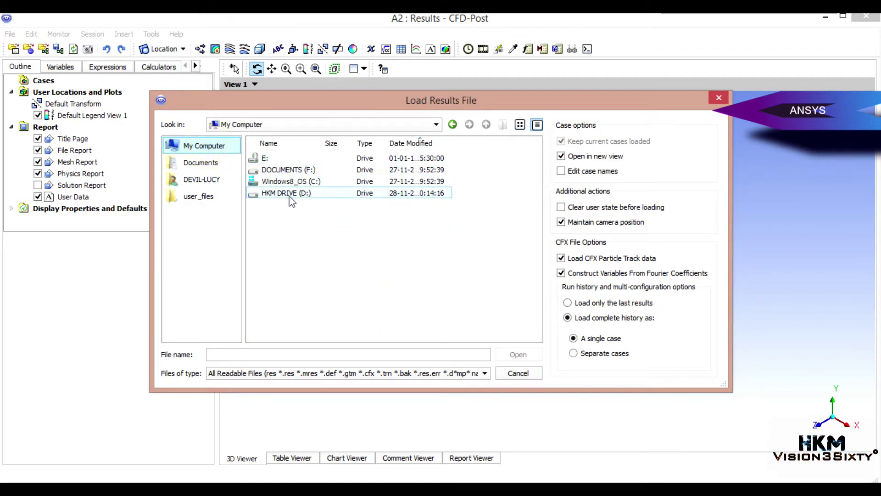
Load LIQ-300.000000.000000.cas from F:\Heat Sink\liq5440thita0 into CFD-Post.
double_click(297, 170)
scroll(303, 266, down, 2)
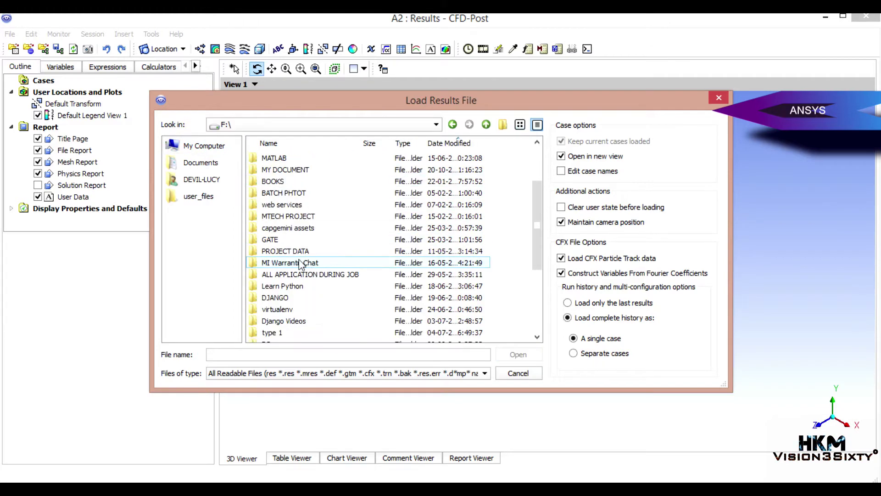
scroll(289, 275, down, 4)
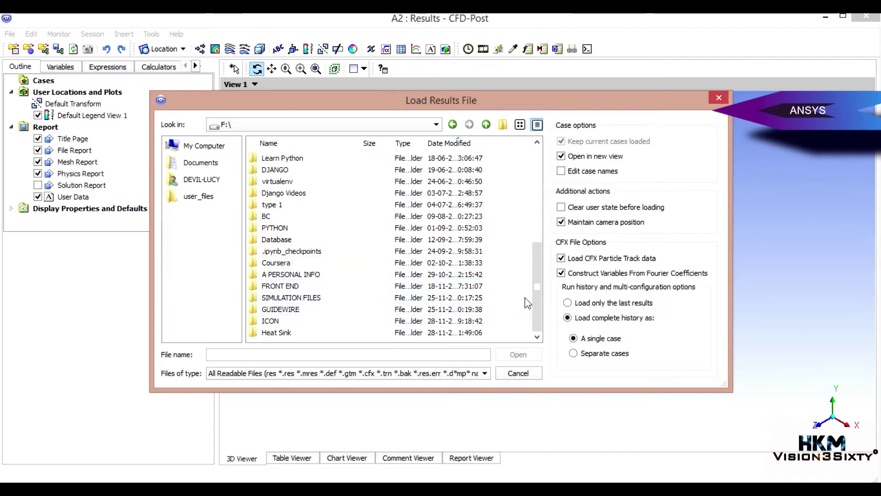
drag(536, 287, 528, 195)
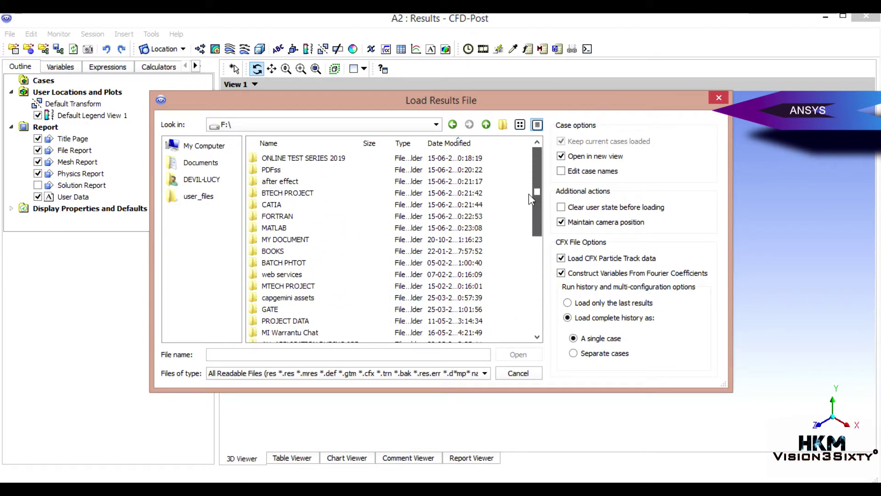
click(283, 143)
scroll(282, 268, down, 3)
double_click(277, 263)
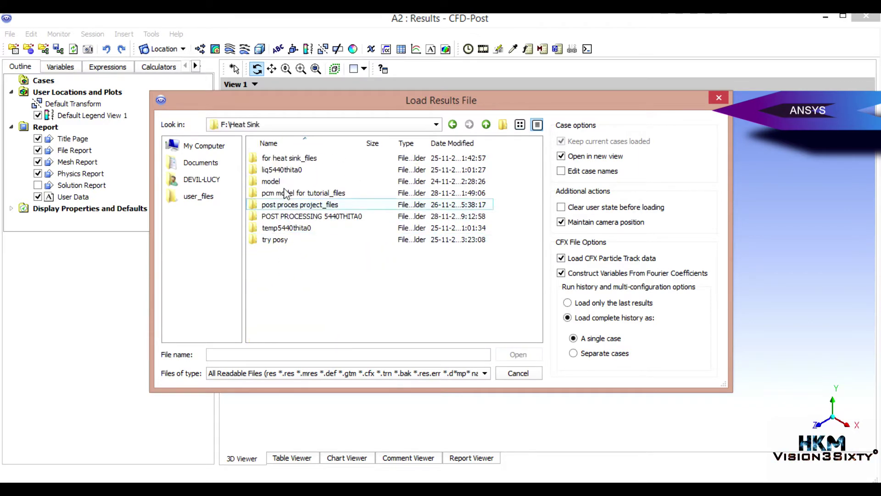
double_click(284, 169)
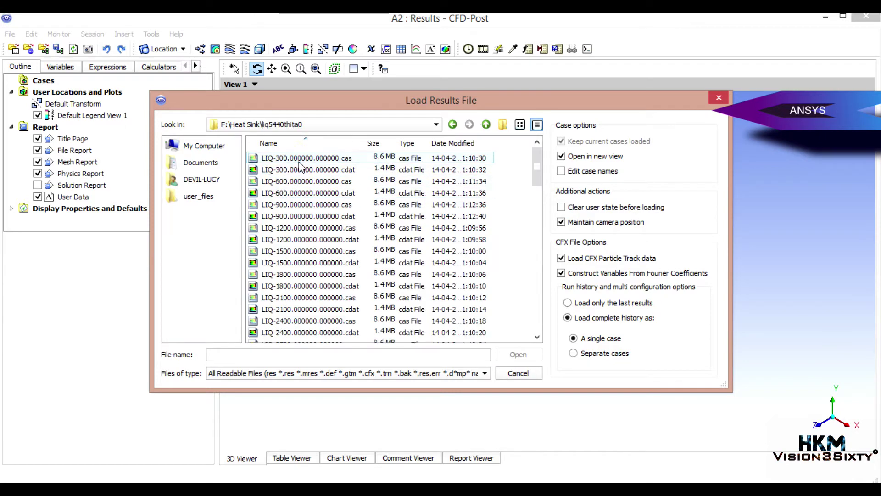
click(298, 159)
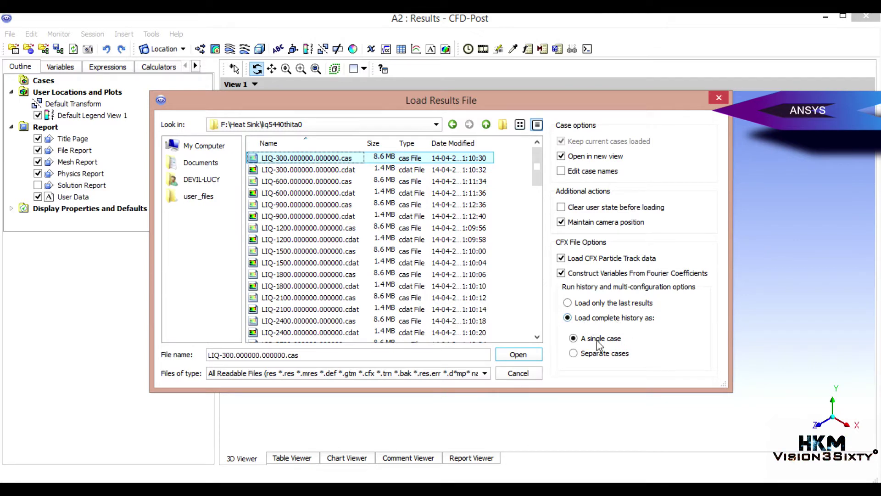
click(519, 354)
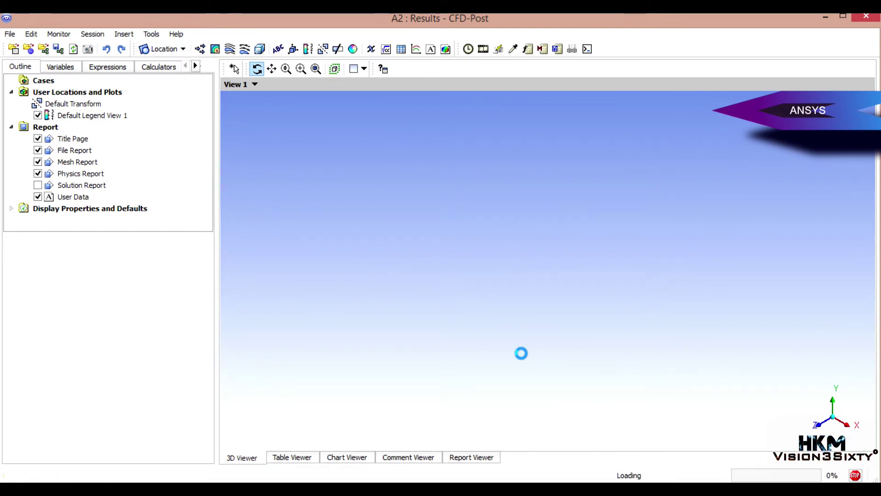
Stand the model upright and display all six air domain boundaries.
drag(434, 368, 501, 309)
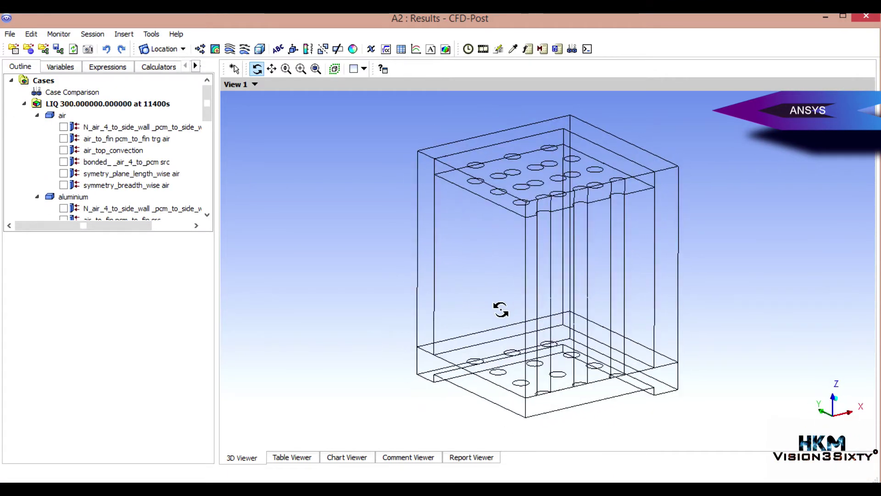
click(63, 127)
click(63, 138)
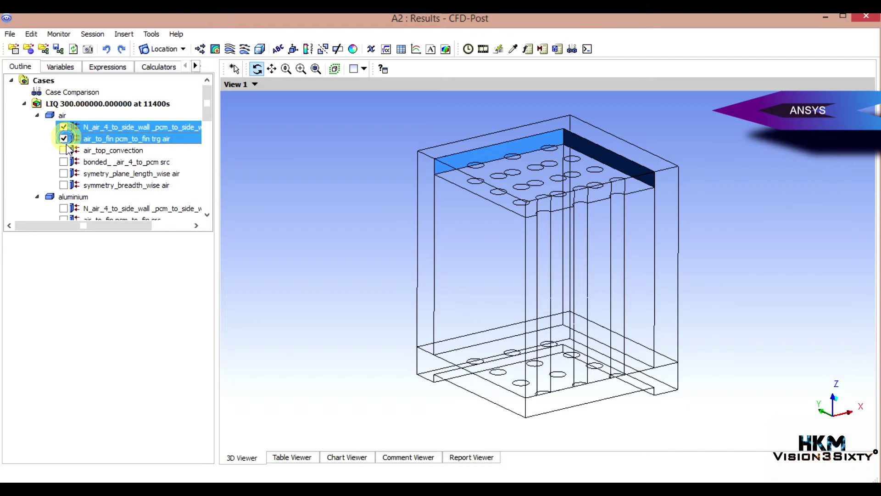
click(63, 150)
click(63, 162)
click(64, 173)
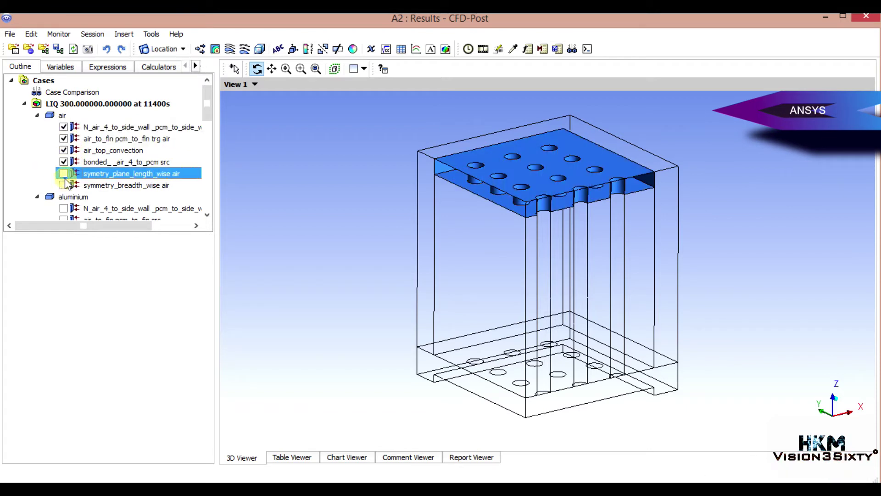
click(64, 185)
scroll(73, 189, down, 2)
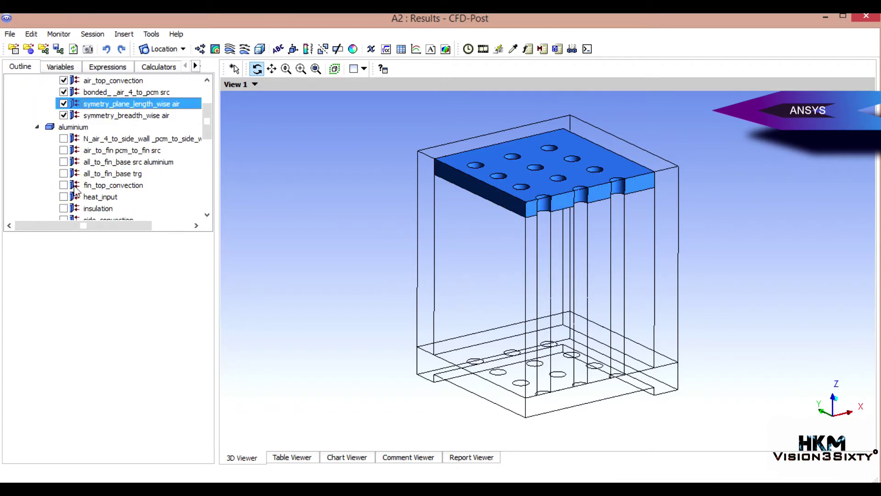
Display the aluminium side wall, fin, fin-base, fin_top_convection and heat_input boundaries.
click(63, 138)
click(63, 150)
click(63, 161)
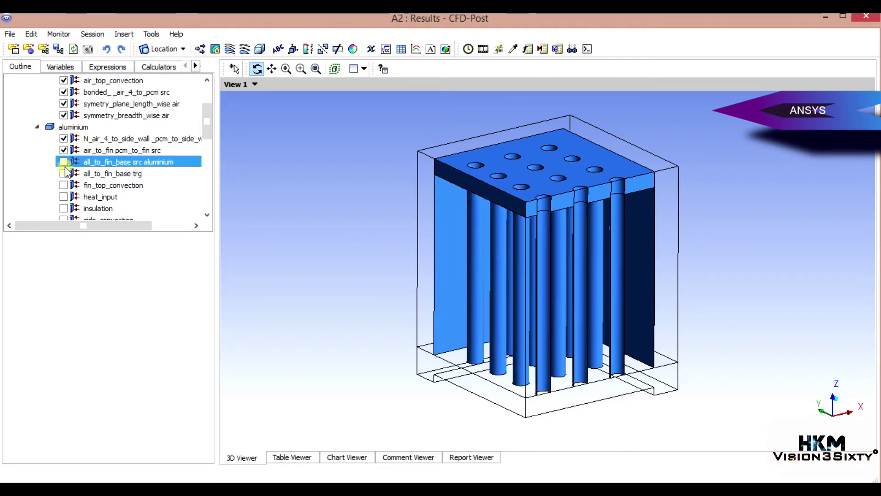
click(63, 162)
click(63, 173)
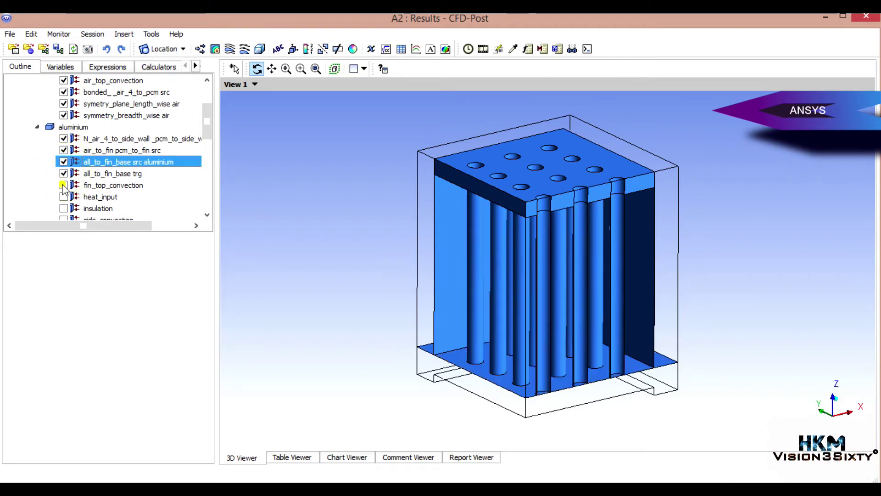
click(63, 184)
click(63, 197)
scroll(64, 188, down, 2)
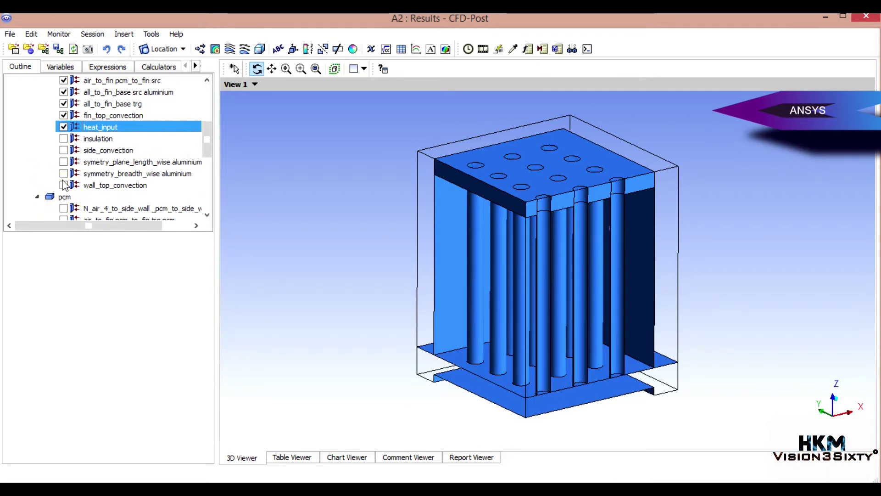
Display the remaining aluminium boundaries: insulation, side_convection, both symmetry planes and wall_top_convection.
click(63, 138)
click(63, 150)
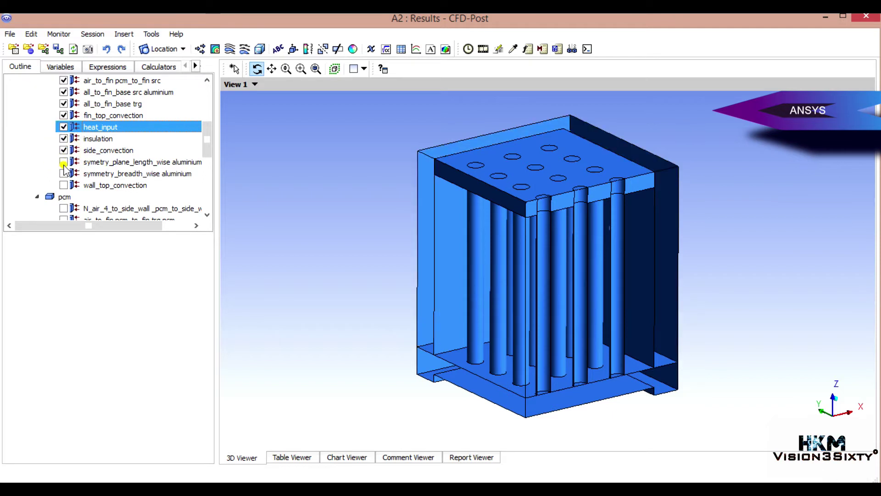
click(64, 162)
click(63, 173)
click(63, 185)
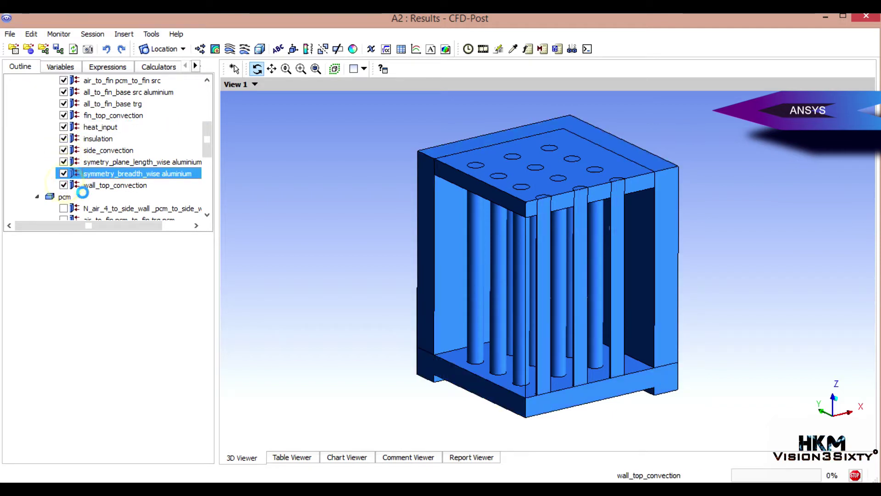
Display all six pcm boundaries, then collapse the air, aluminium and pcm domain nodes.
scroll(68, 170, down, 2)
click(63, 138)
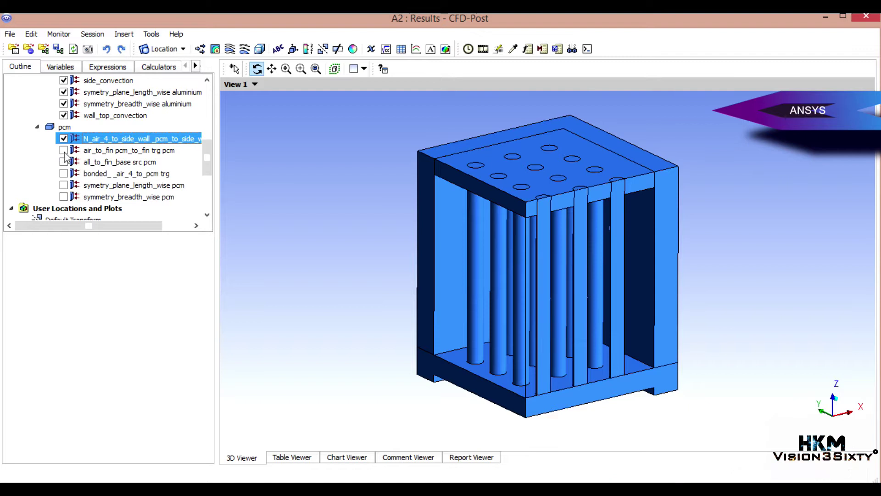
click(63, 150)
click(63, 161)
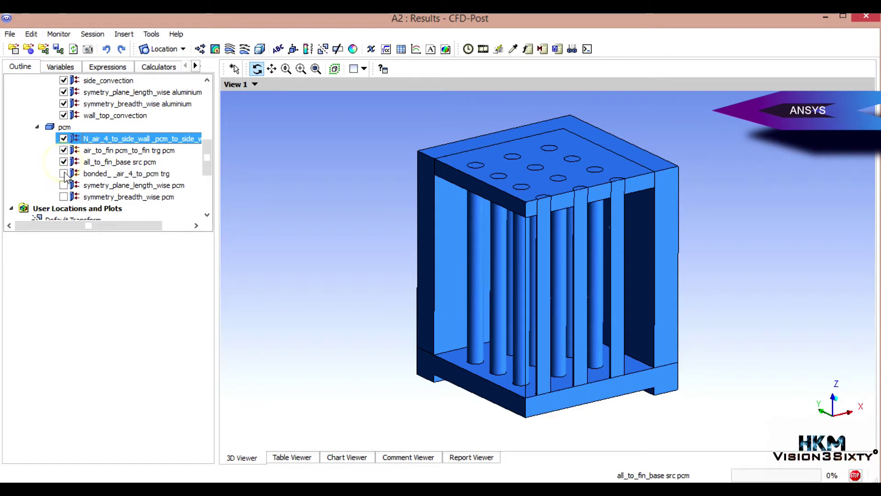
click(63, 173)
click(63, 184)
click(63, 196)
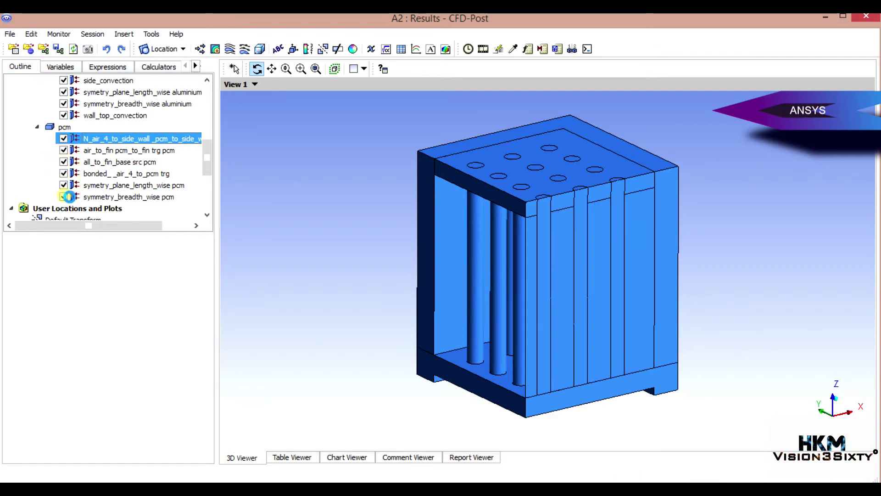
scroll(44, 130, up, 6)
click(37, 115)
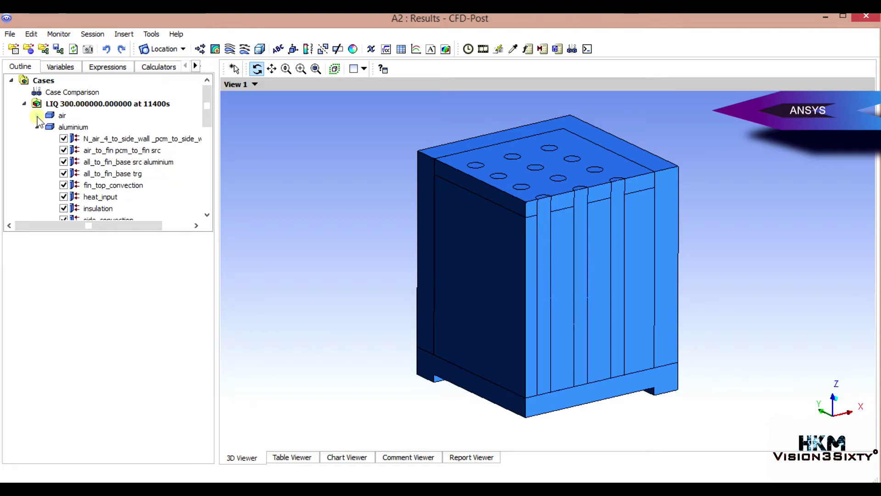
click(37, 126)
click(38, 138)
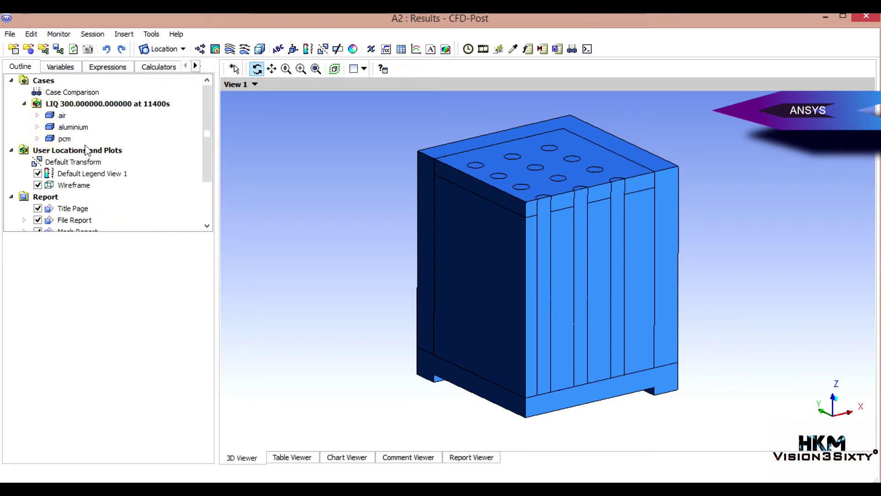
Load TEMP-300.000000.000000.cas from the temp5440thita0 folder as a second case.
click(14, 49)
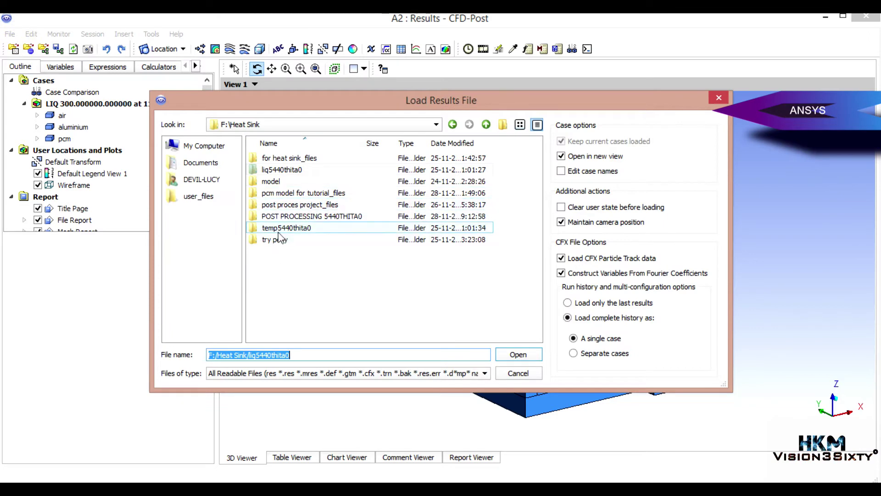
double_click(284, 227)
click(275, 159)
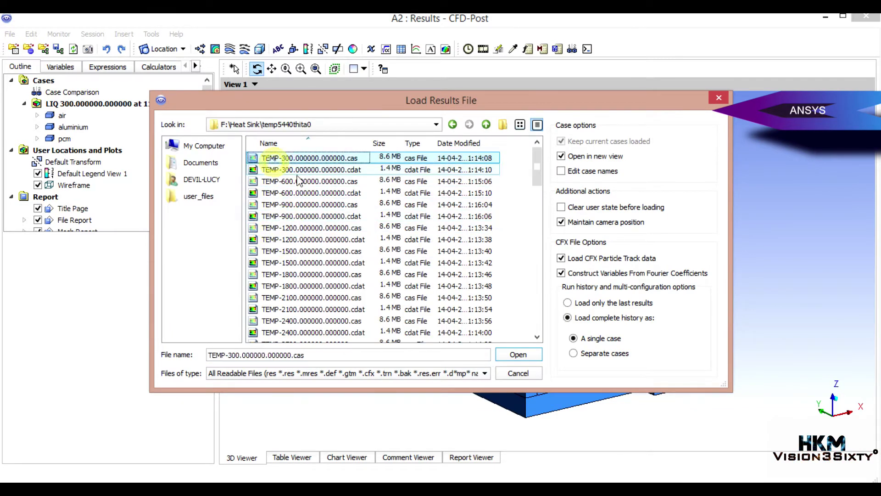
click(518, 354)
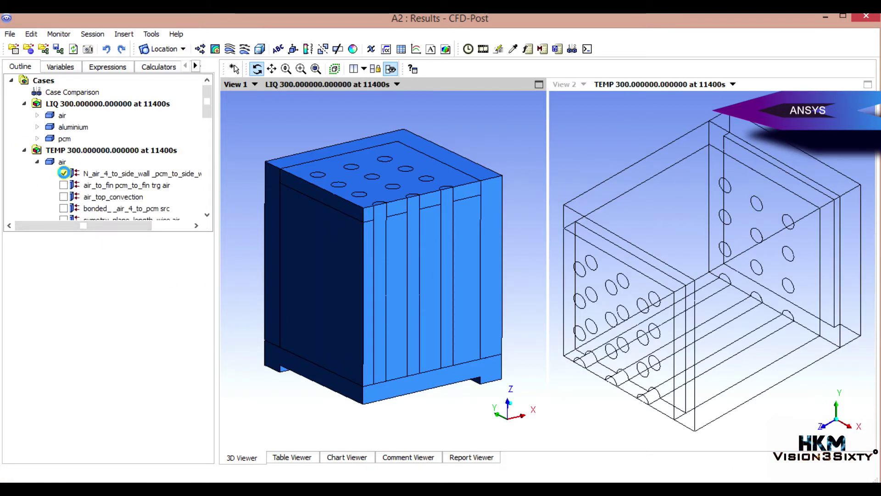
Display the TEMP case's air boundaries and collapse its air node.
scroll(63, 173, down, 1)
click(63, 150)
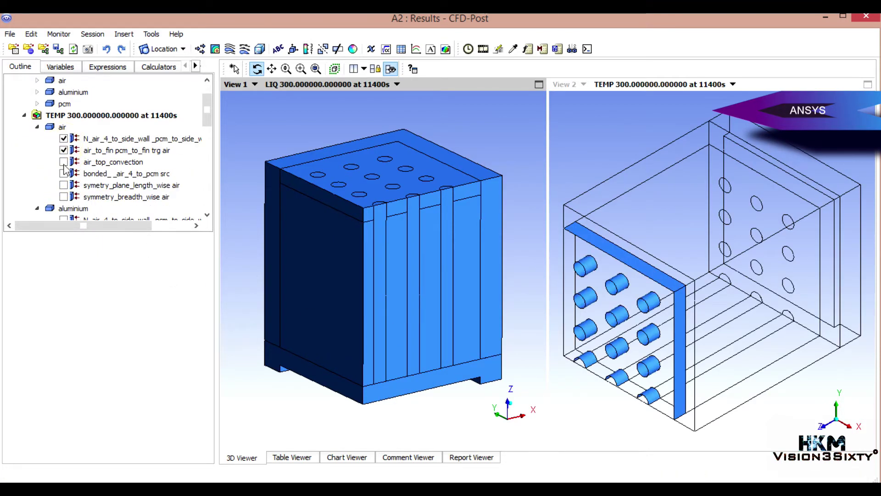
click(63, 161)
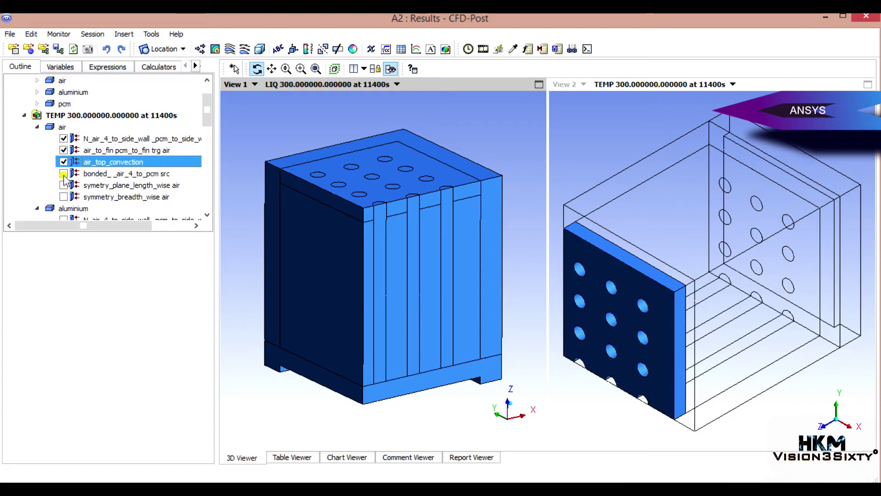
click(63, 173)
click(63, 185)
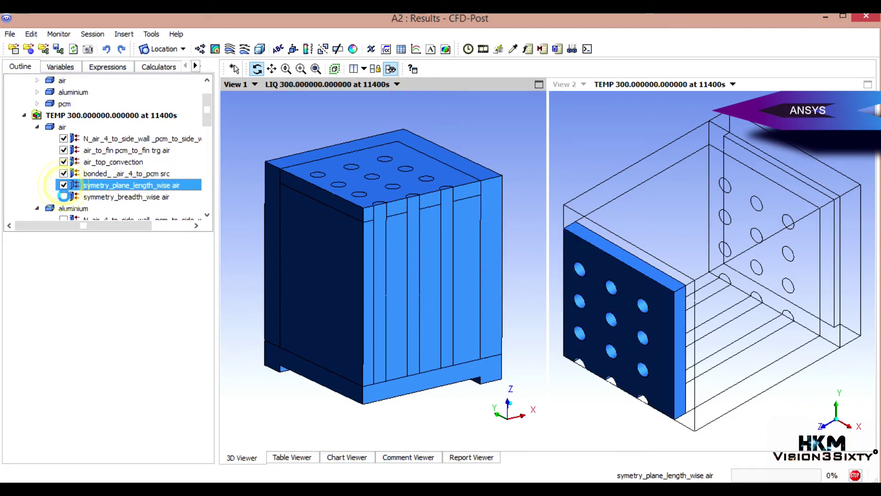
click(64, 197)
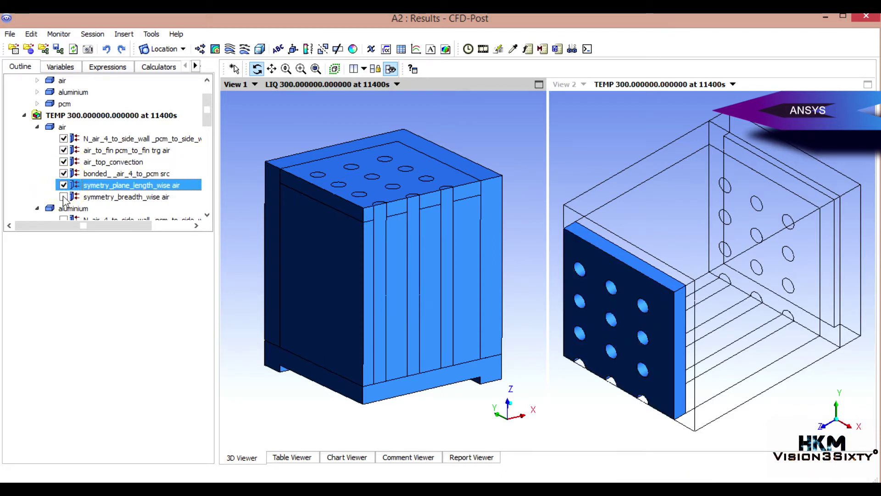
click(36, 127)
Display the TEMP case's aluminium air_to_fin and both all_to_fin_base boundaries.
click(63, 162)
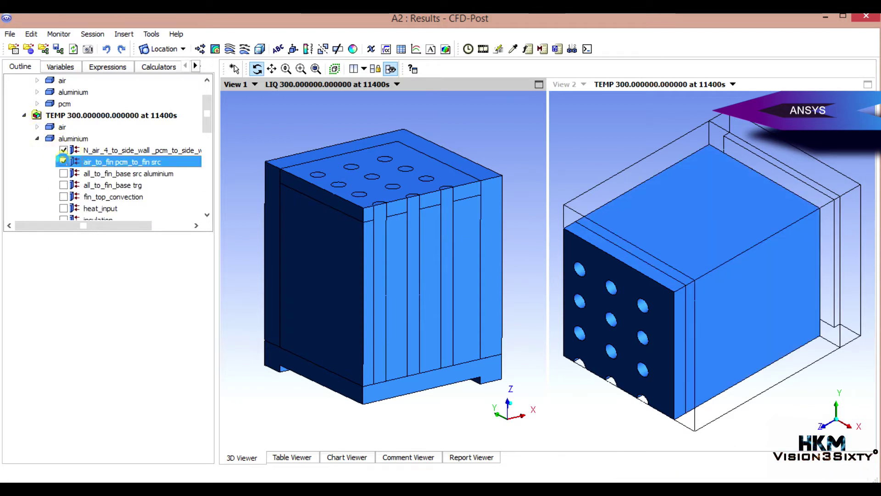
click(64, 173)
click(64, 185)
scroll(64, 174, down, 2)
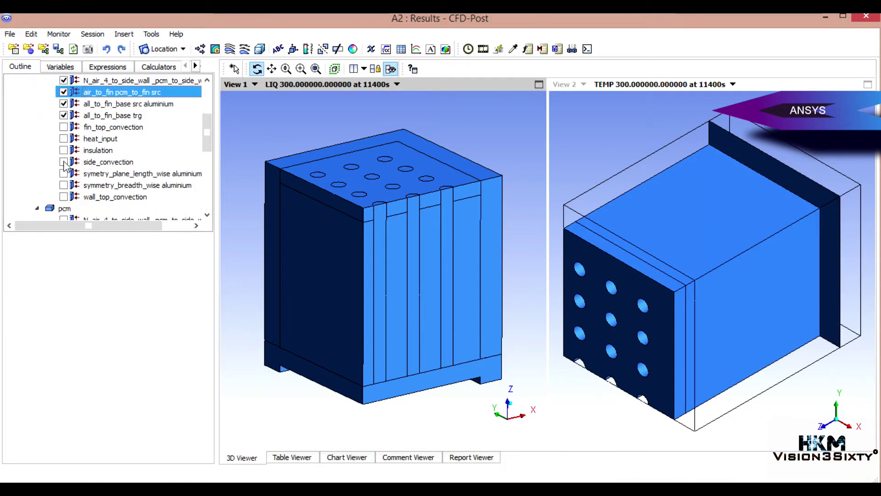
Display the remaining TEMP aluminium boundaries, from fin_top_convection to wall_top_convection, and collapse aluminium.
click(64, 127)
click(64, 139)
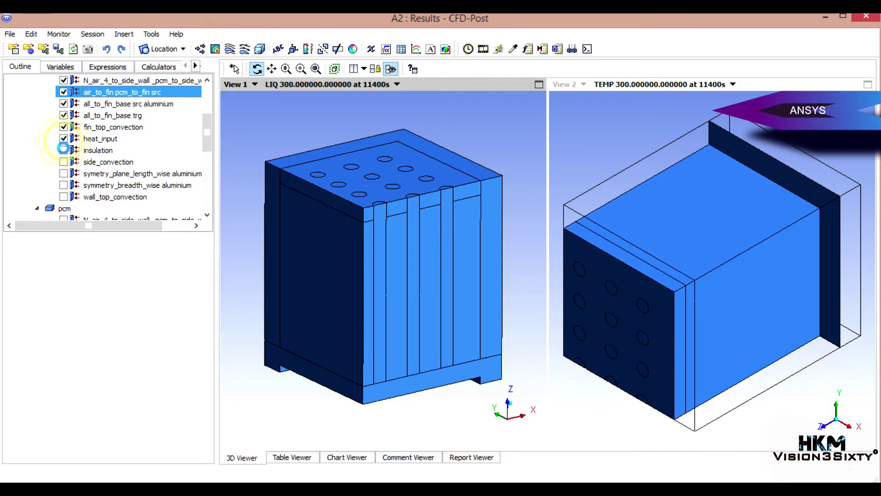
click(62, 150)
click(63, 161)
click(63, 173)
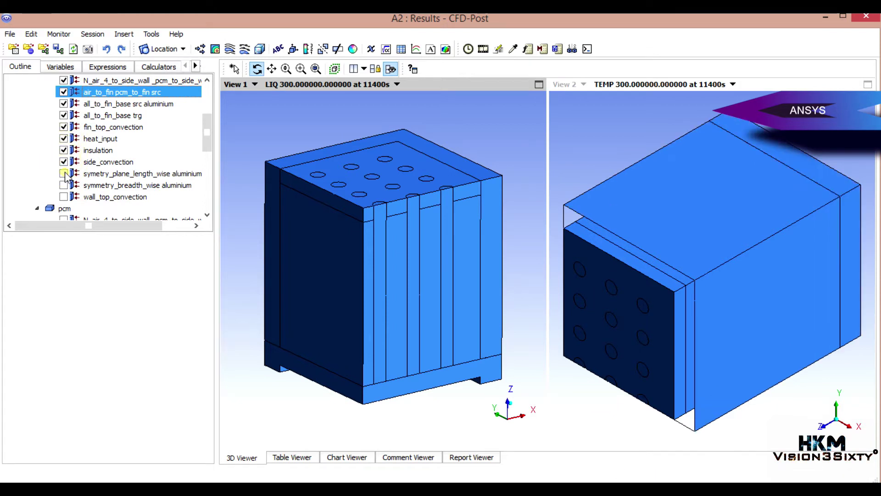
click(63, 185)
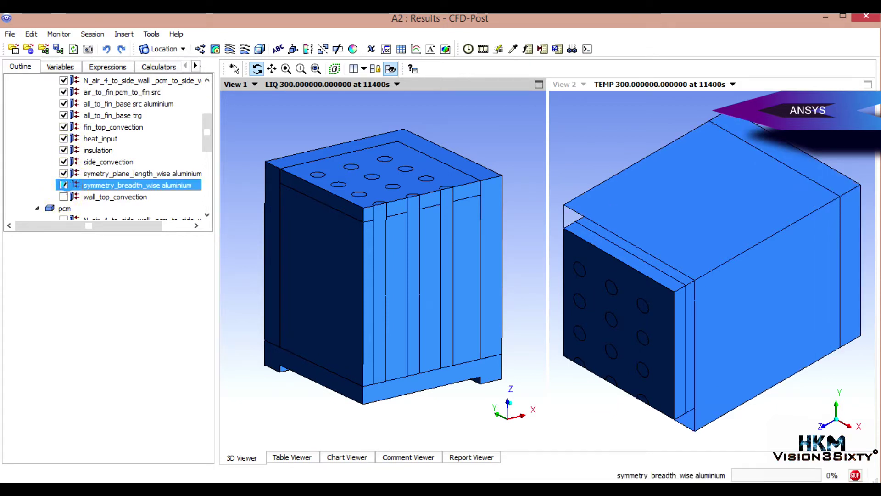
click(63, 197)
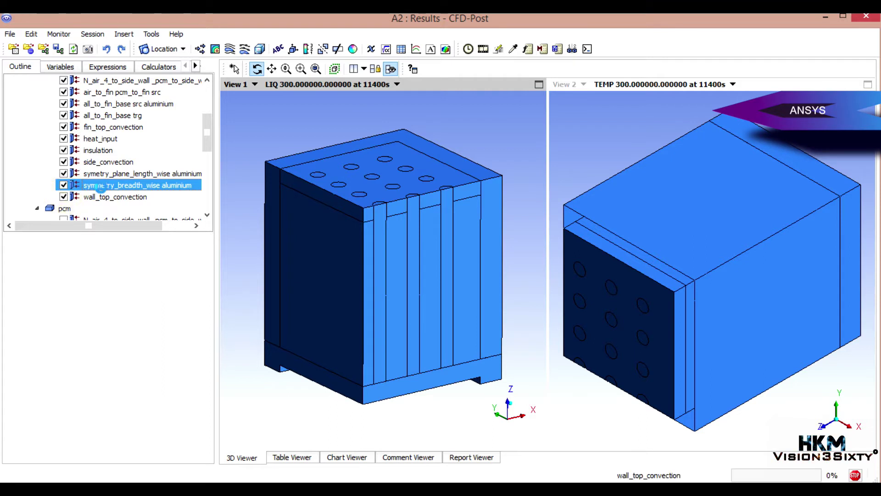
scroll(99, 190, up, 3)
click(37, 173)
Display the TEMP case's pcm boundaries, from N_air_4_to_side_wall to symetry_plane_length_wise.
scroll(67, 131, down, 3)
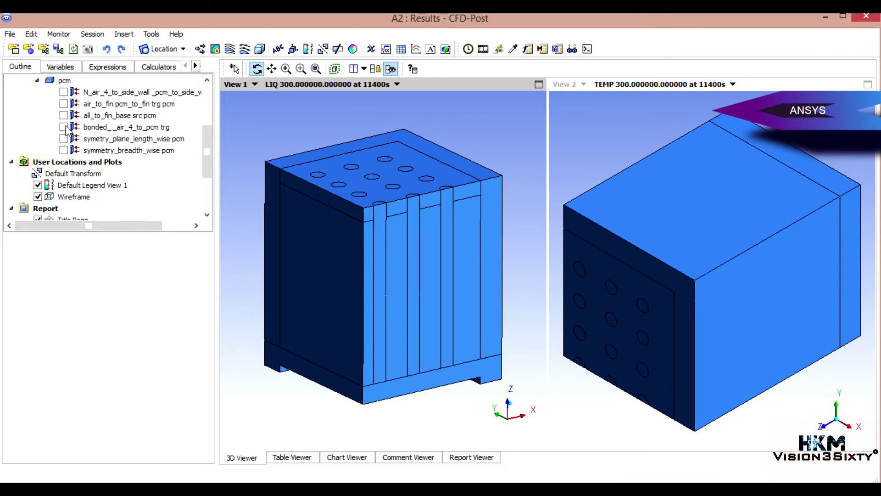
click(63, 92)
click(63, 103)
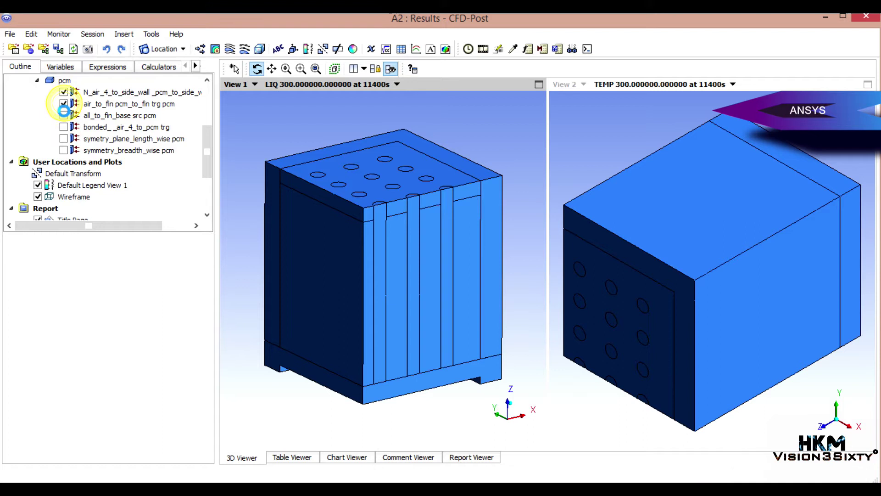
click(63, 115)
click(64, 127)
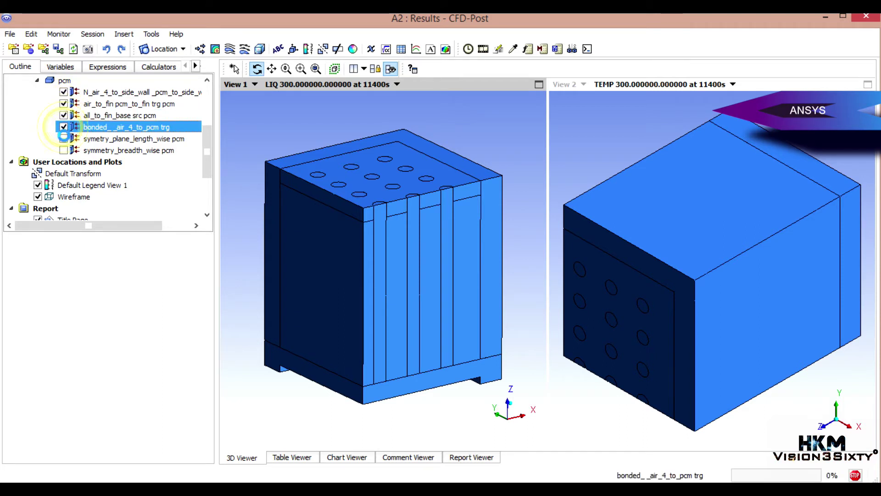
click(63, 138)
scroll(31, 138, up, 2)
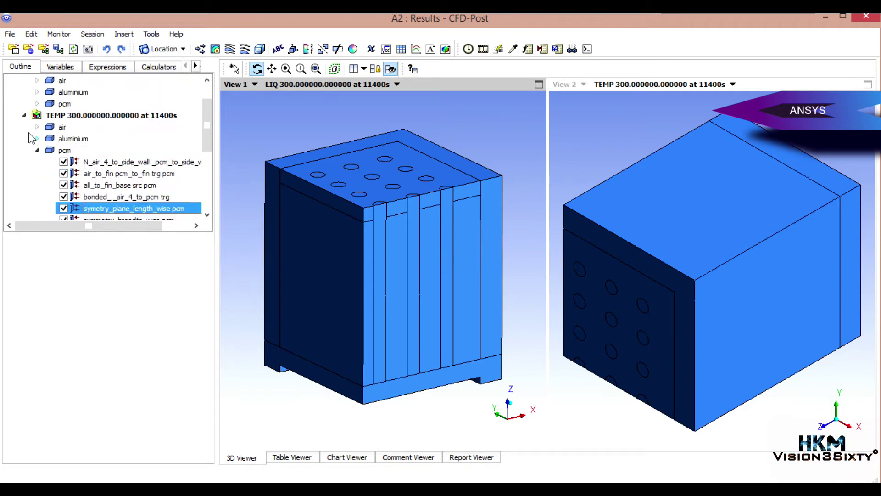
click(36, 150)
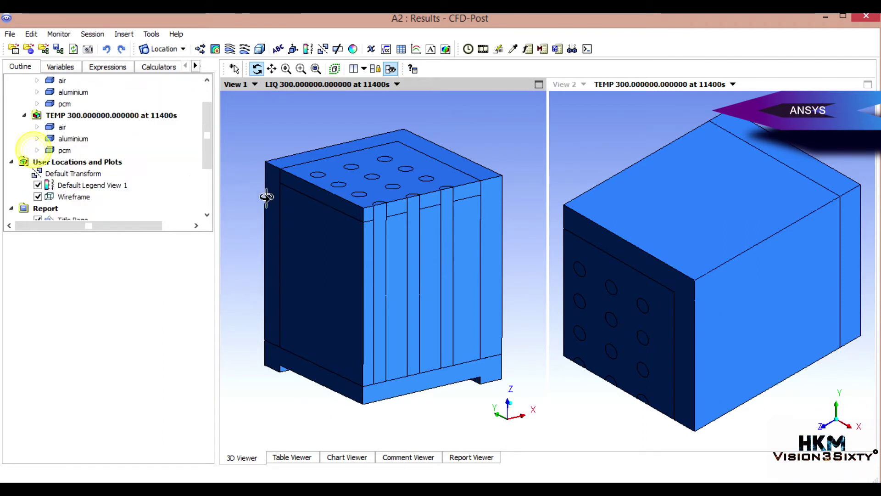
Synchronize both views, rotate them to face the fins, fold the case nodes, and insert a contour.
click(376, 69)
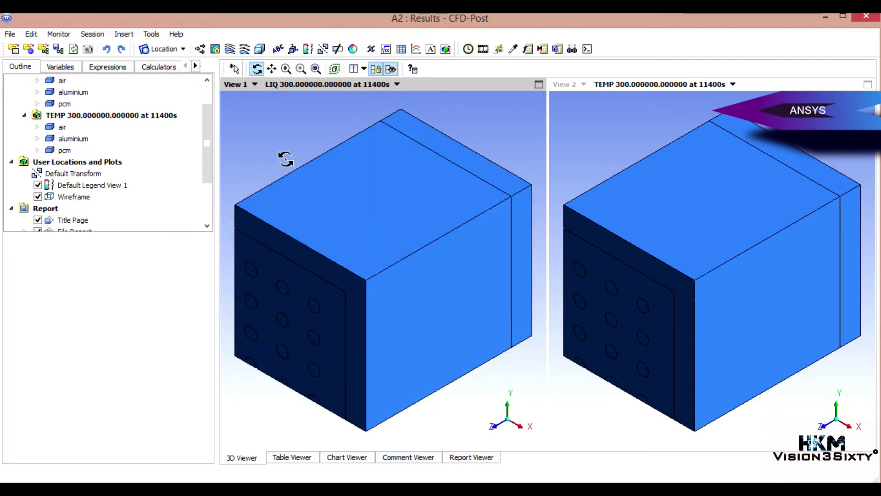
drag(285, 156, 335, 96)
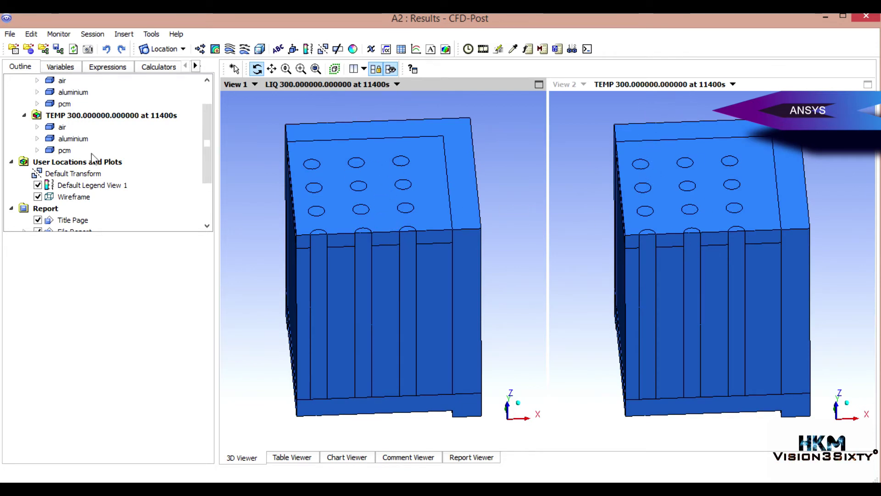
scroll(141, 183, up, 1)
click(24, 104)
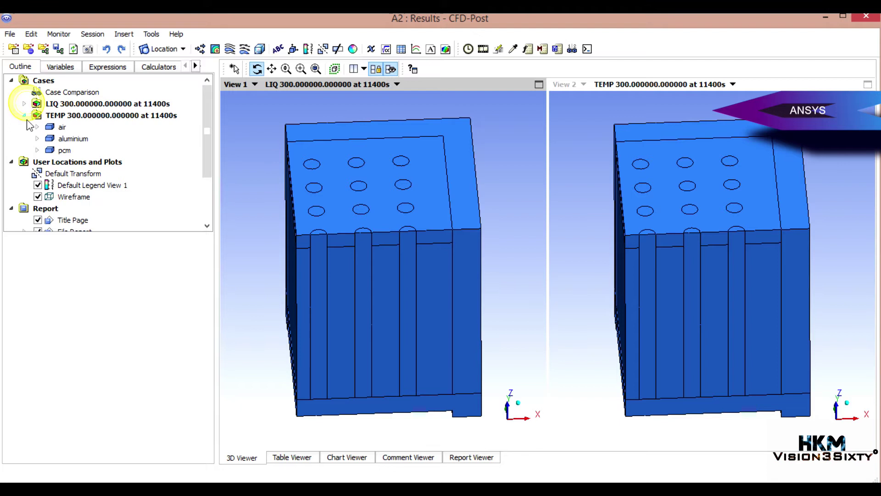
click(24, 116)
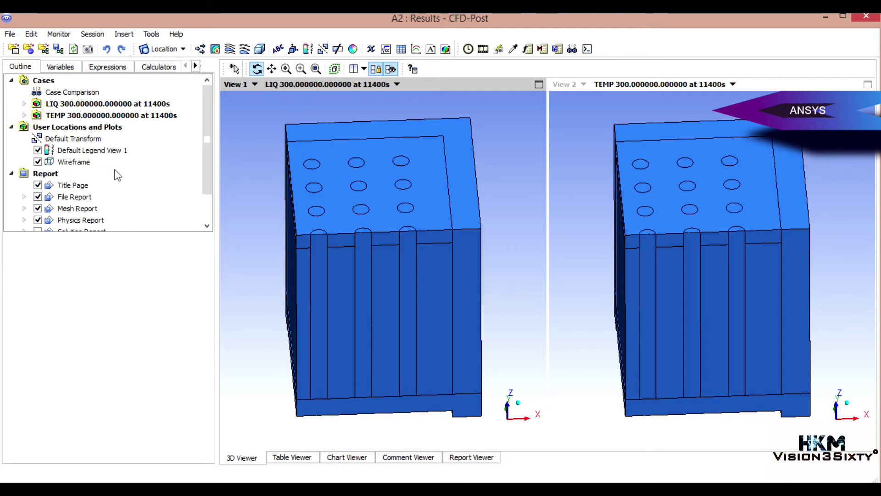
click(214, 49)
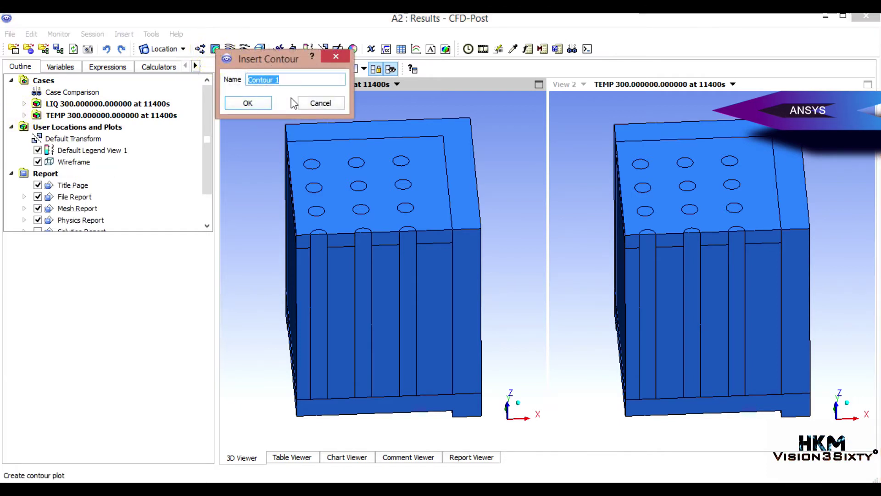
Name the new contour 'Liquid Fraction Contours' and select its contour-count value.
text(Liquid Fraction)
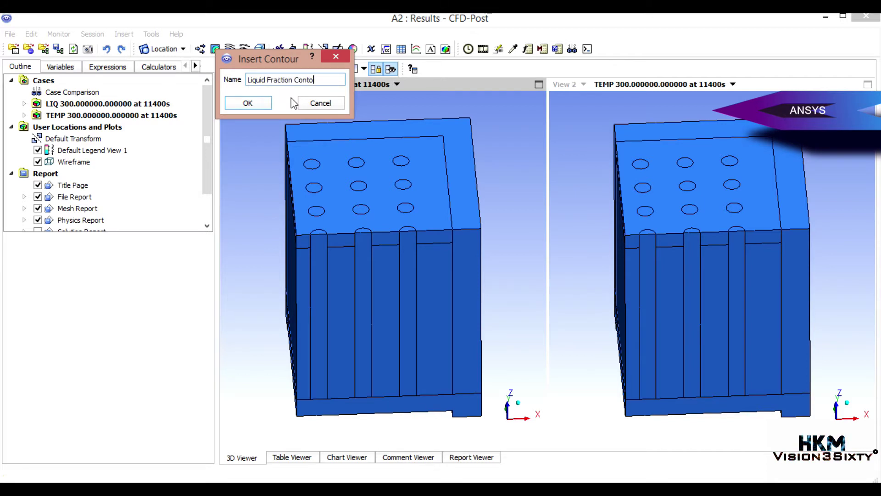
click(265, 103)
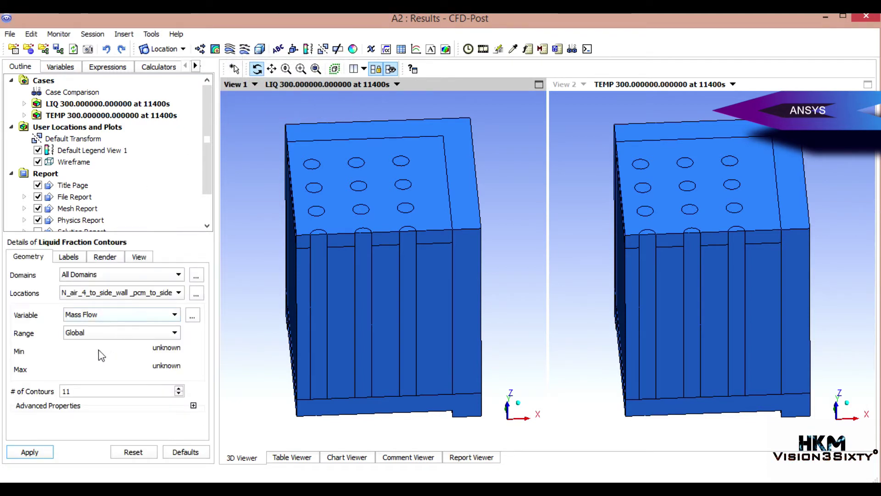
double_click(90, 391)
Set 50 contour levels and pick the LIQ air-through-pcm boundary surfaces as locations.
text(50)
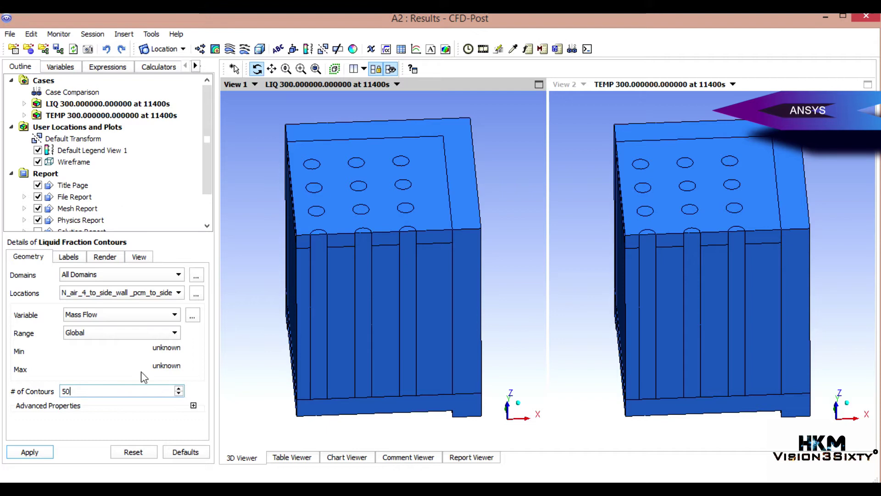
click(195, 293)
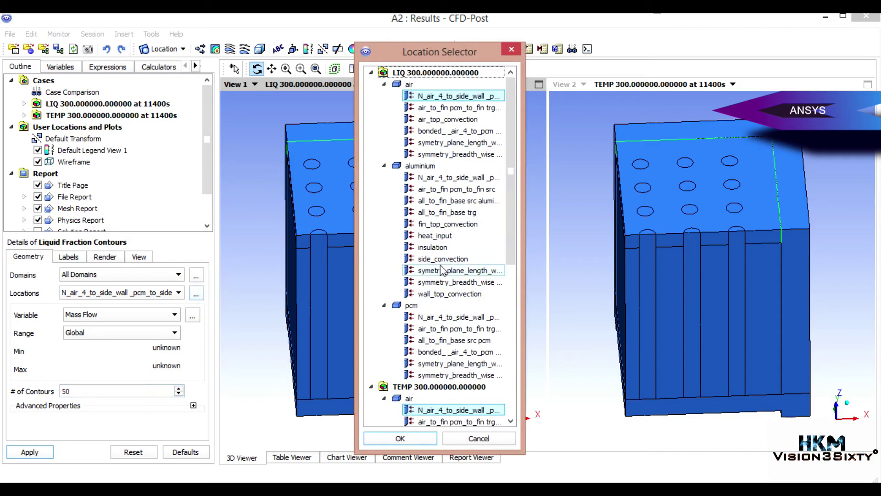
scroll(445, 263, down, 8)
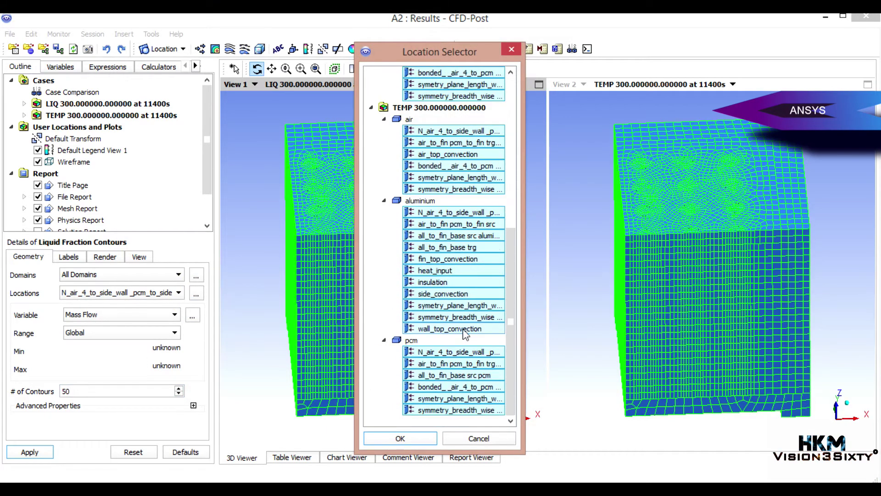
scroll(453, 321, up, 2)
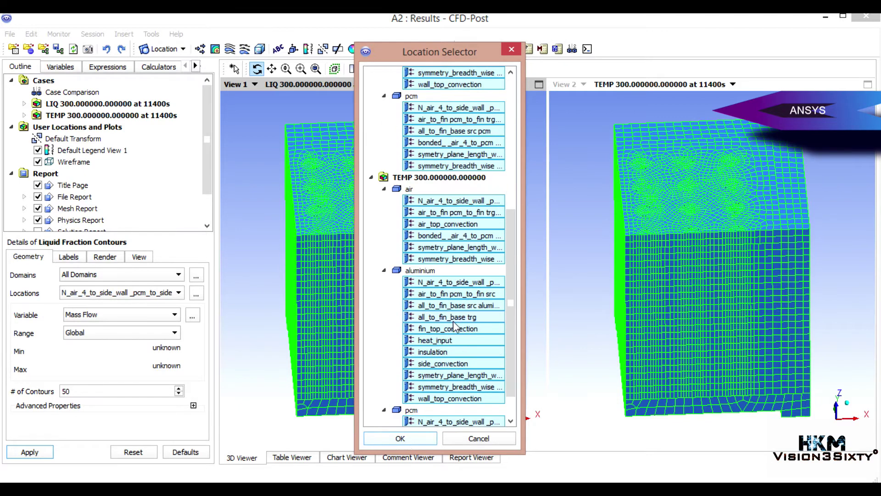
scroll(453, 321, down, 2)
scroll(435, 304, up, 2)
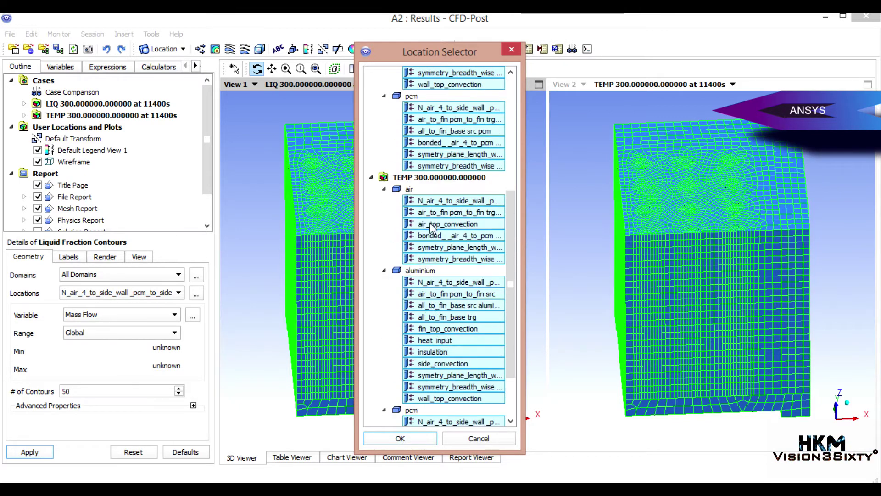
click(429, 224)
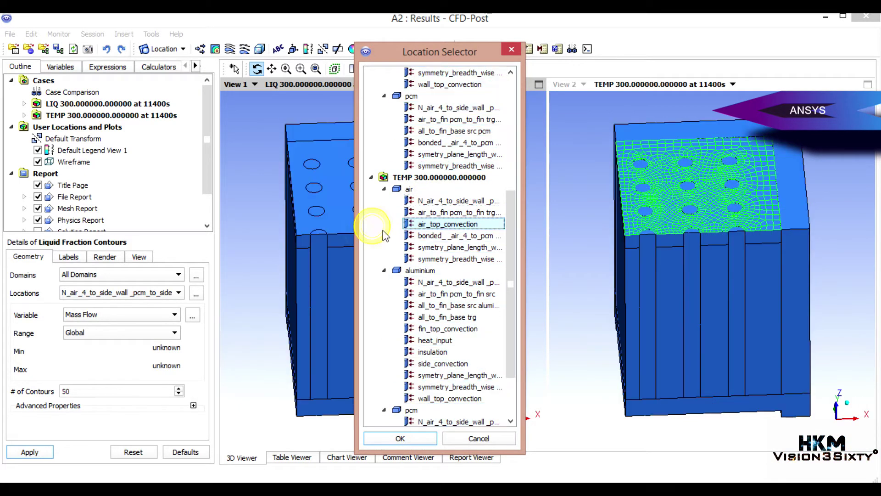
scroll(436, 238, up, 6)
drag(454, 96, 459, 377)
click(413, 440)
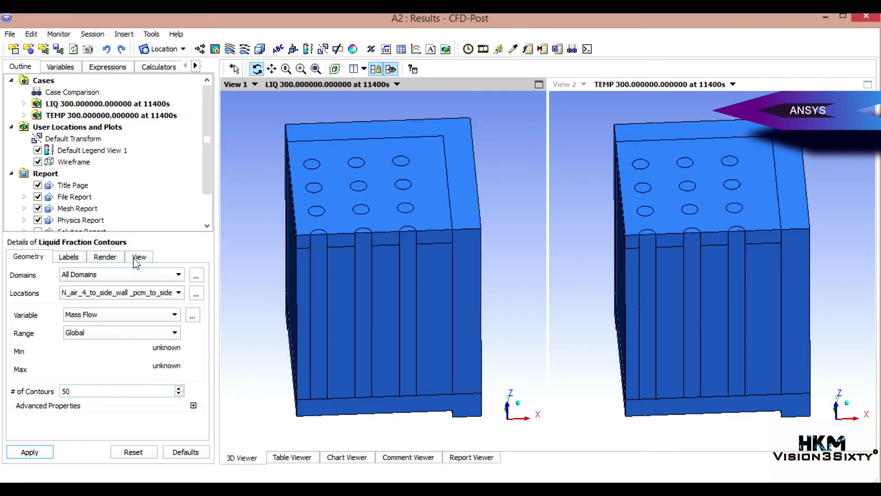
Keep the default instancing transform and draw Liquid Fraction Contours in View 1.
click(104, 257)
click(139, 257)
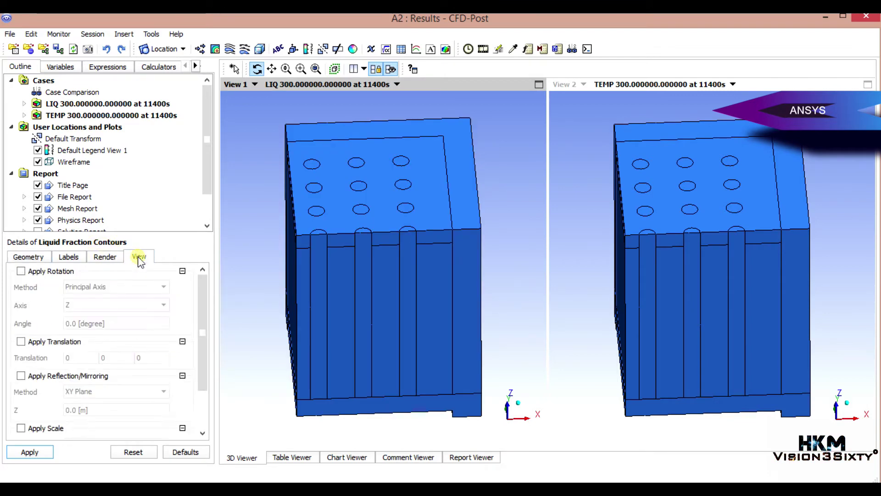
scroll(120, 419, down, 2)
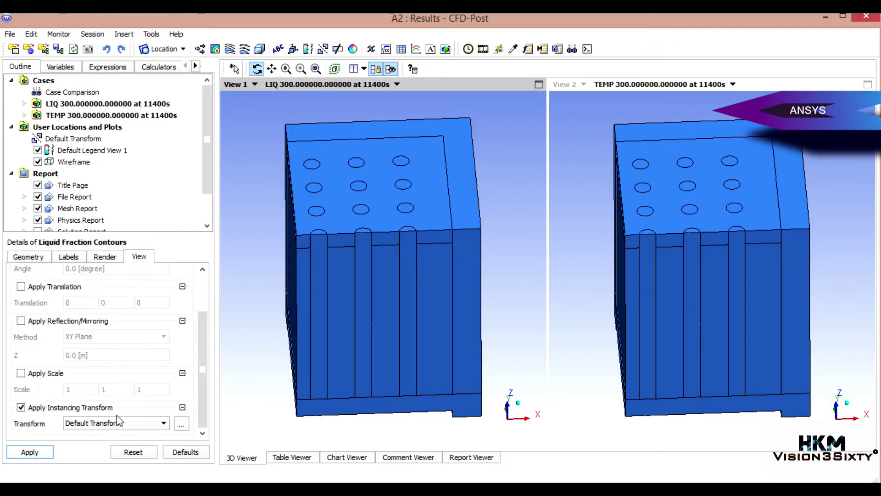
click(40, 455)
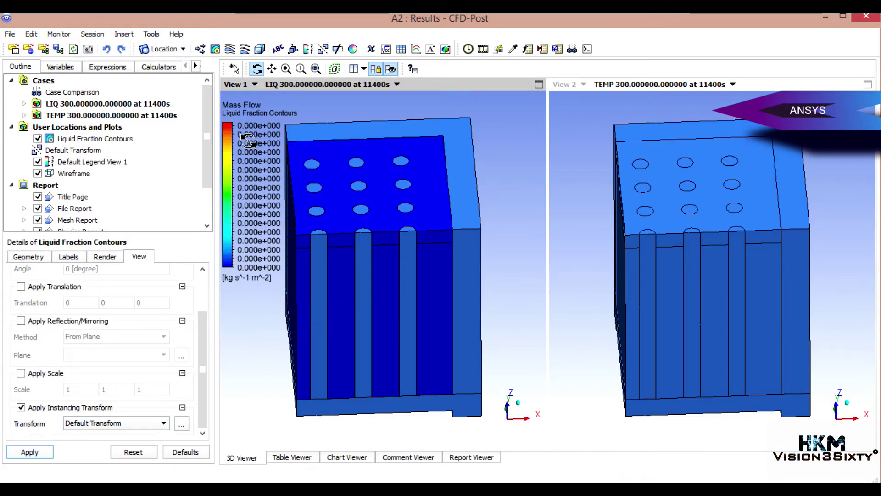
Insert a new contour plot named 'Temperatur Contours'.
click(215, 48)
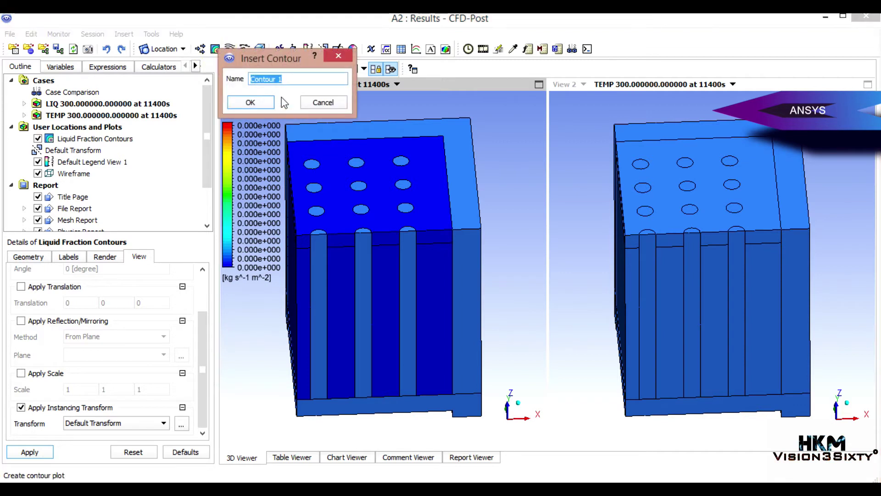
text(Temperatu)
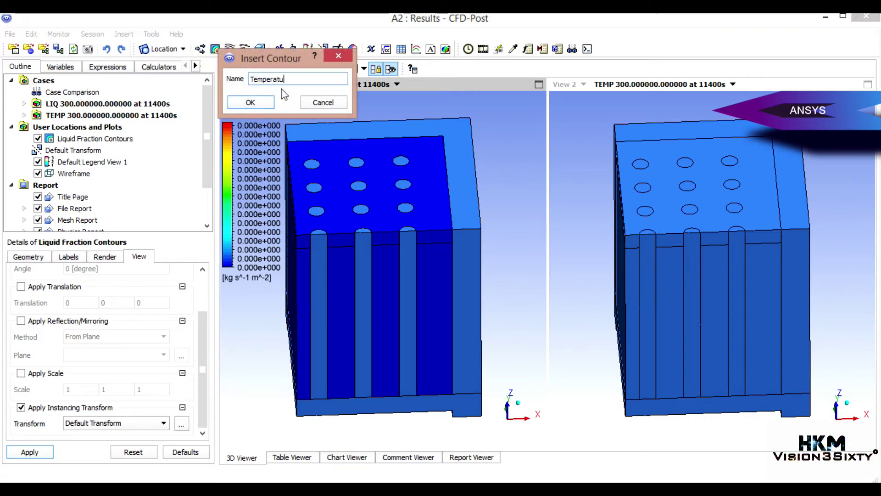
text(r Co)
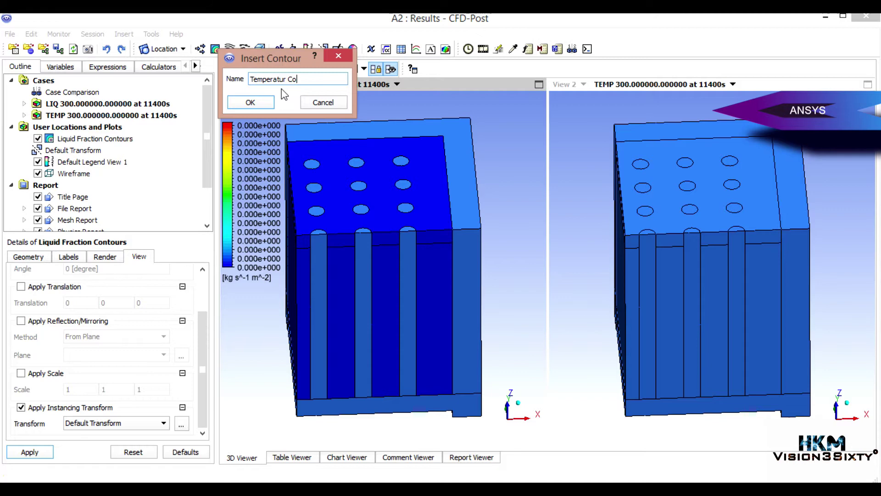
text(ntour)
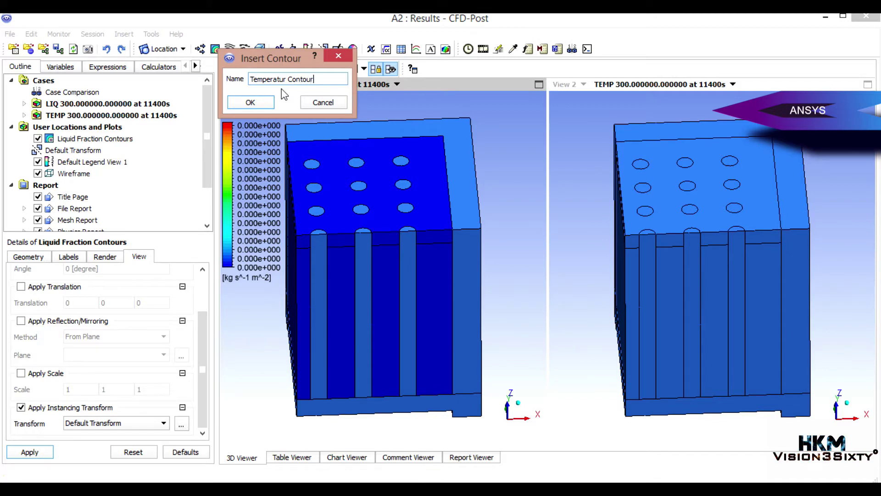
text(s)
click(258, 106)
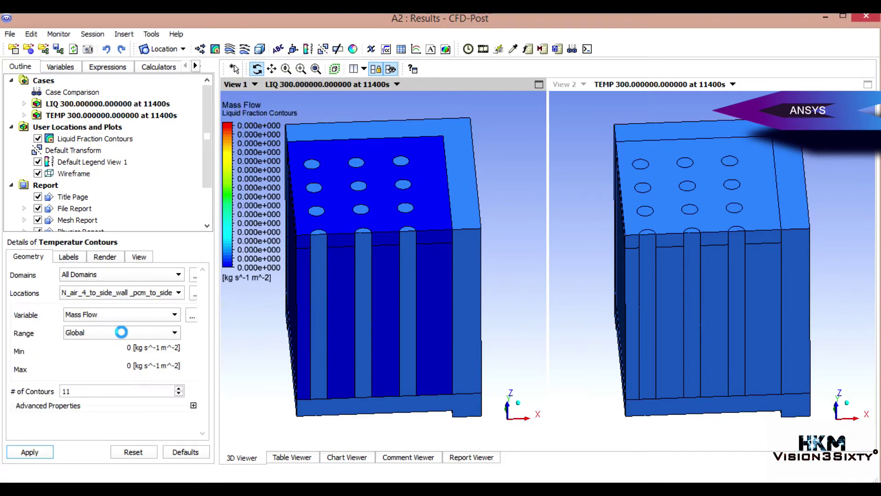
Set the contour's locations to all boundary surfaces from air through pcm.
click(196, 294)
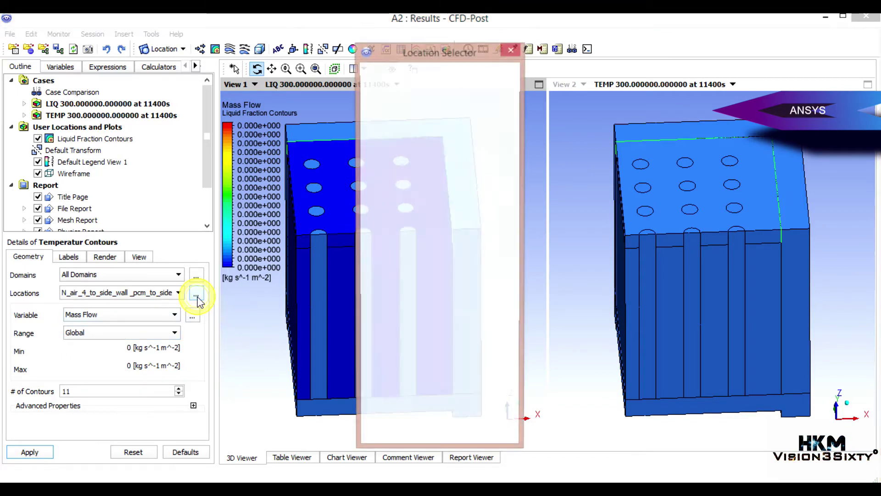
scroll(424, 229, down, 3)
scroll(425, 230, up, 1)
scroll(425, 228, up, 2)
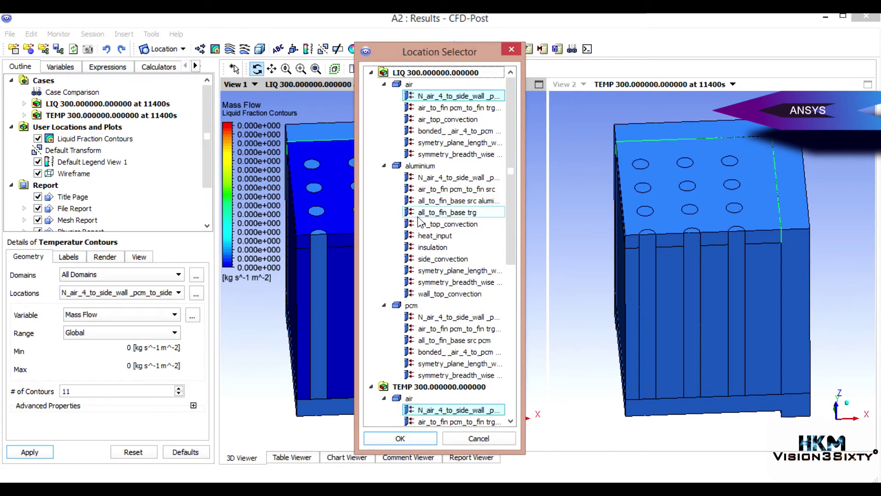
scroll(413, 215, down, 7)
drag(389, 167, 439, 447)
scroll(439, 302, up, 8)
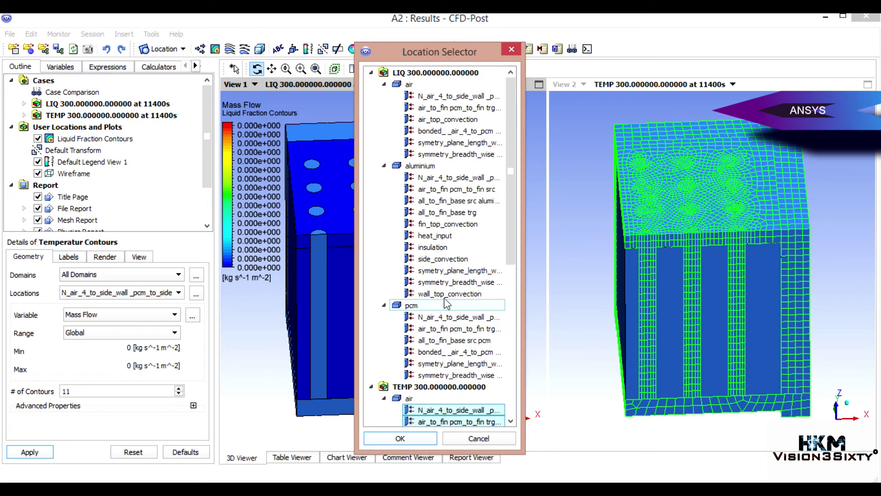
scroll(443, 302, down, 8)
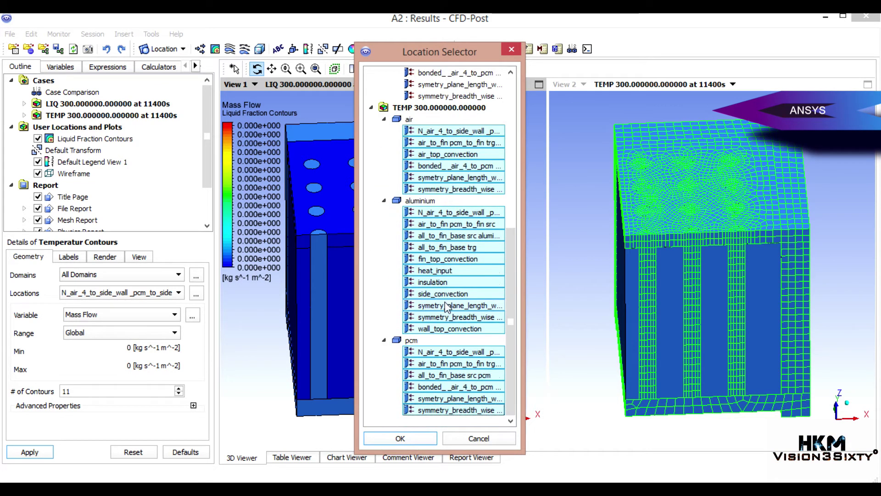
click(409, 440)
Set the number of contours to 50, check the View transform, and apply the plot.
double_click(76, 392)
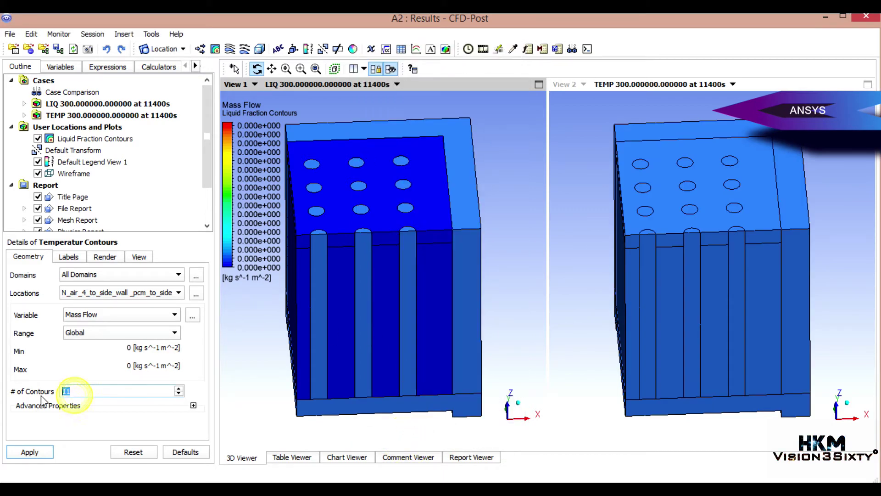
text(50)
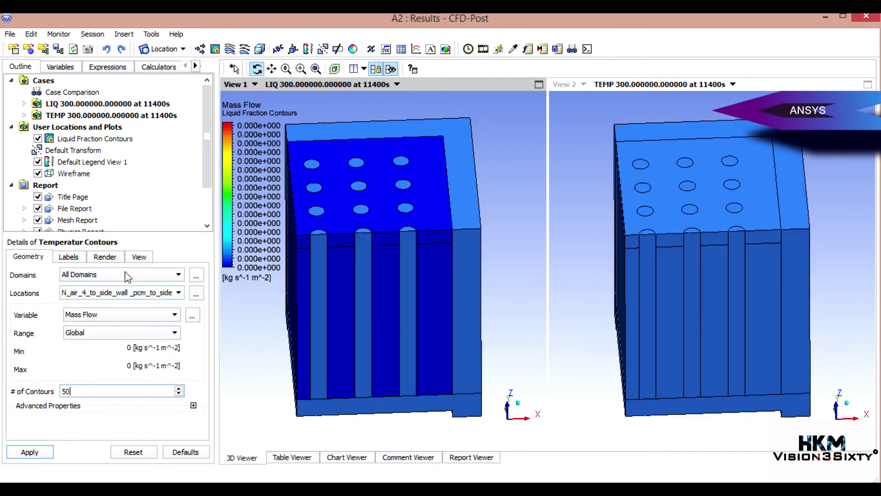
click(139, 257)
scroll(132, 416, down, 2)
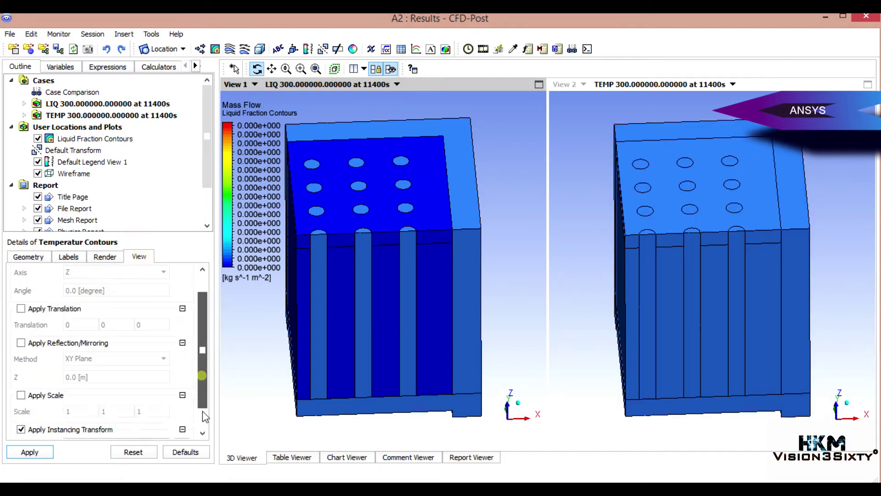
click(36, 452)
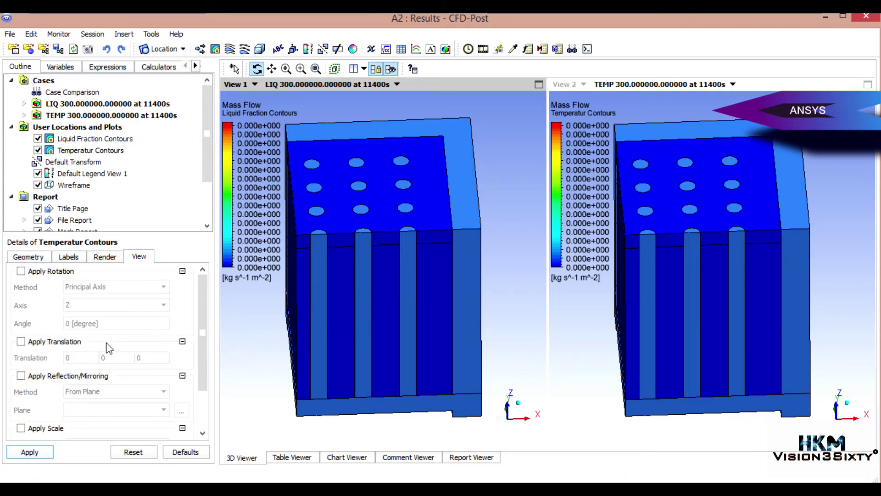
Edit the Default Transform so it no longer takes instancing info from the domain.
click(96, 164)
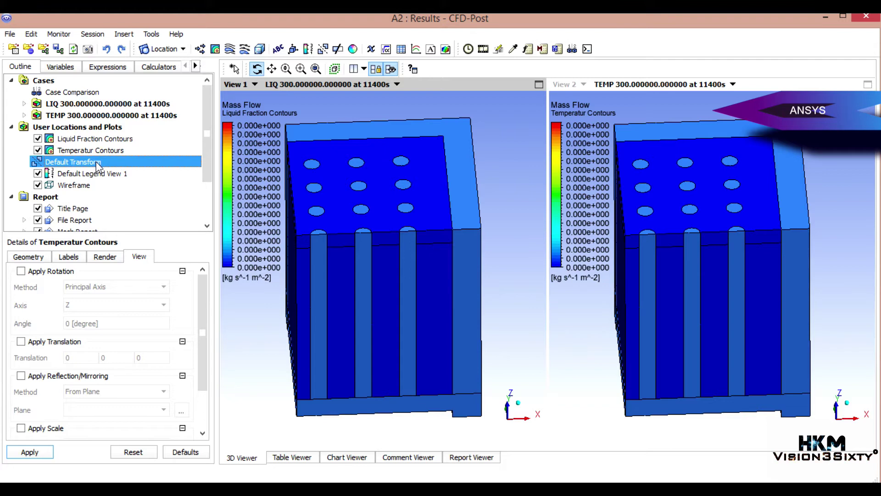
double_click(98, 159)
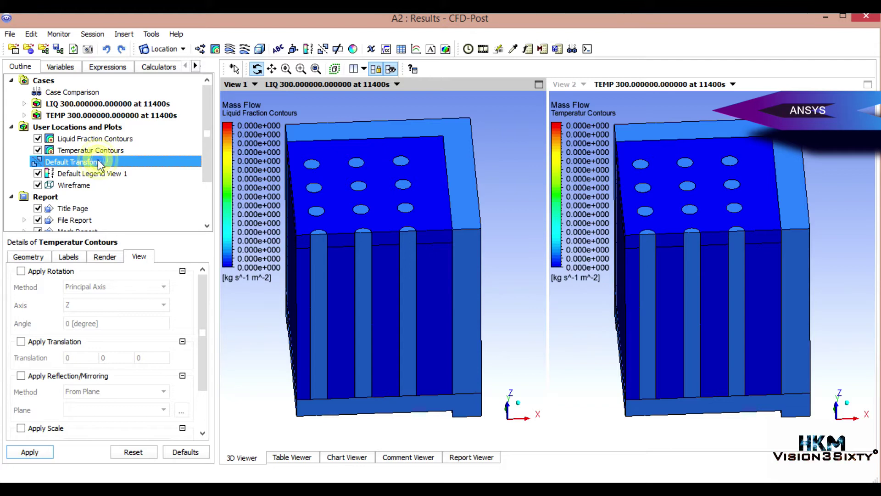
scroll(161, 385, down, 3)
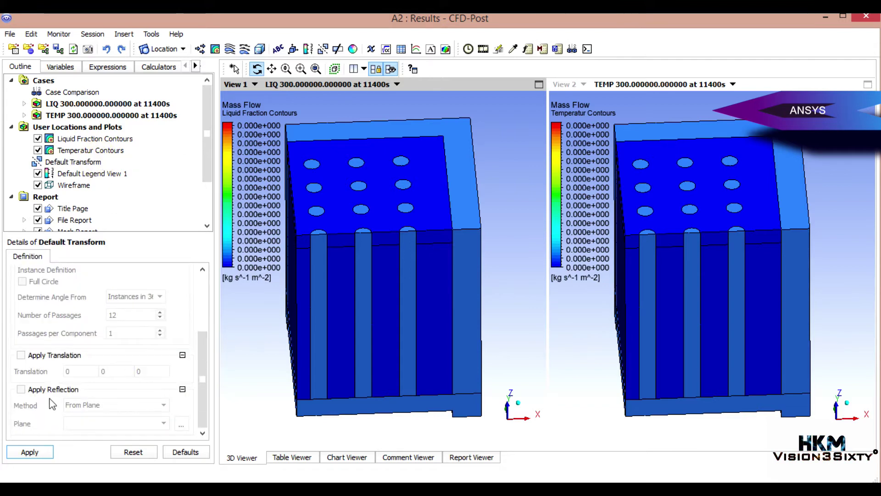
scroll(49, 333, up, 5)
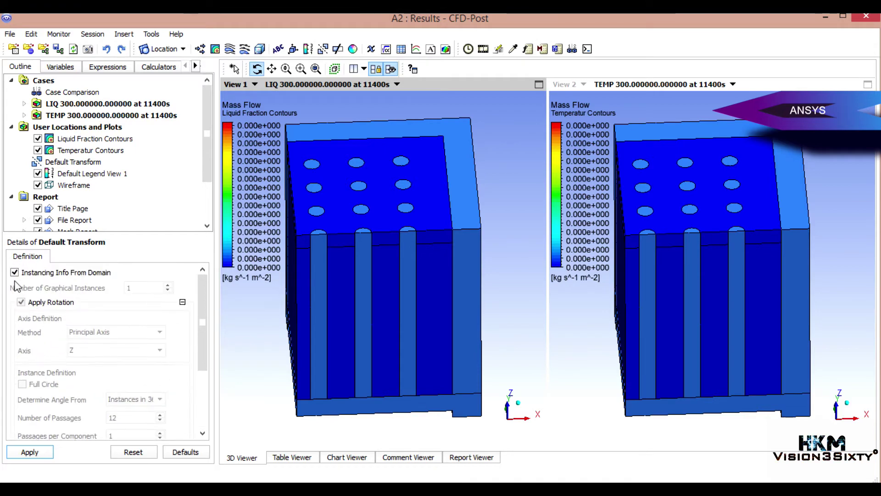
click(15, 272)
scroll(110, 363, down, 2)
double_click(110, 359)
Apply a reflection about the YZ plane and pan the mirrored model into view.
click(21, 414)
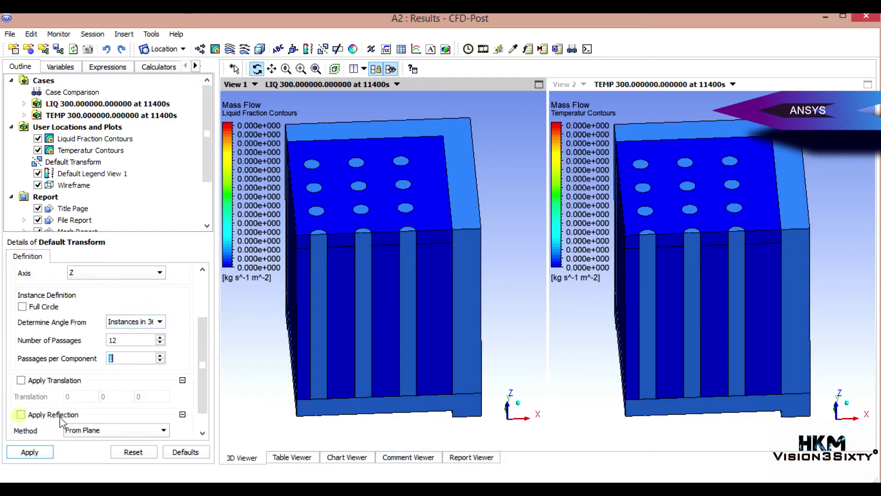
scroll(60, 417, down, 1)
click(115, 405)
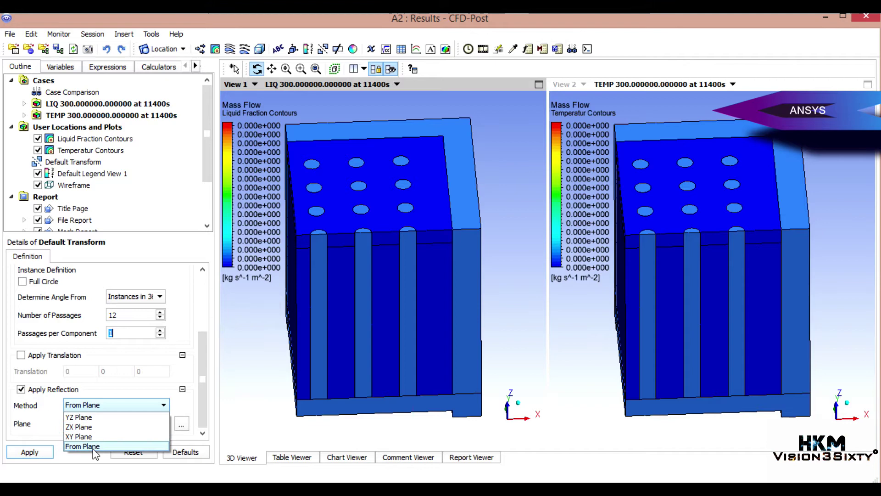
click(87, 417)
click(41, 447)
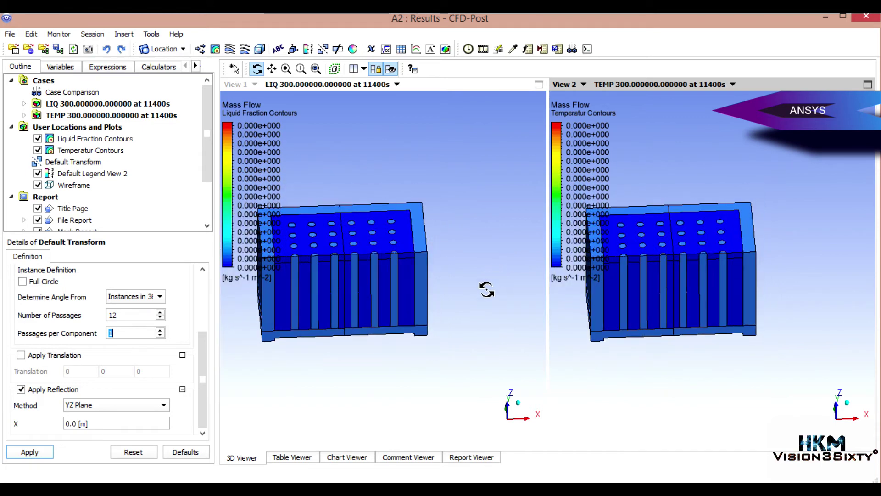
click(272, 68)
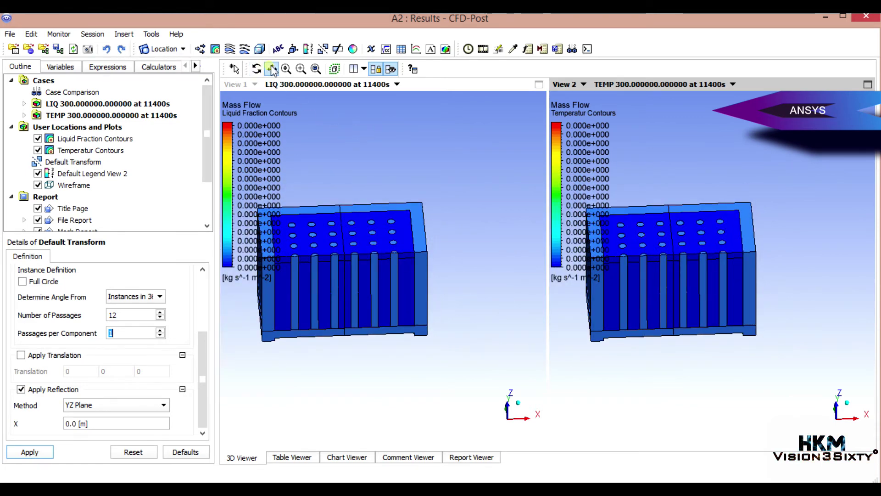
drag(360, 167, 442, 122)
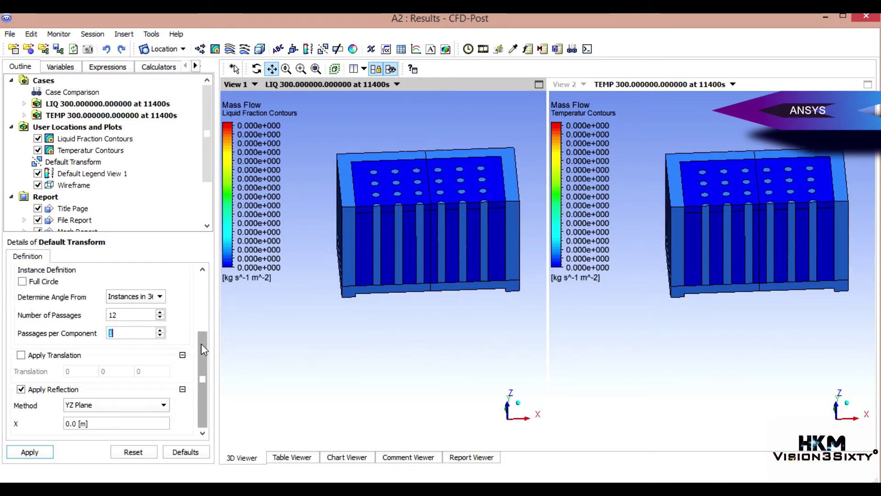
drag(201, 343, 208, 275)
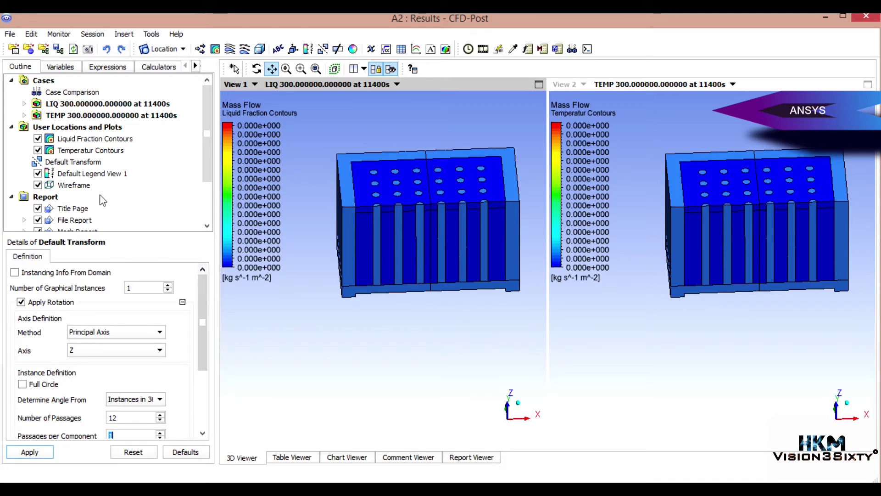
Change the View 1 legend's precision format from Scientific to Fixed.
click(89, 173)
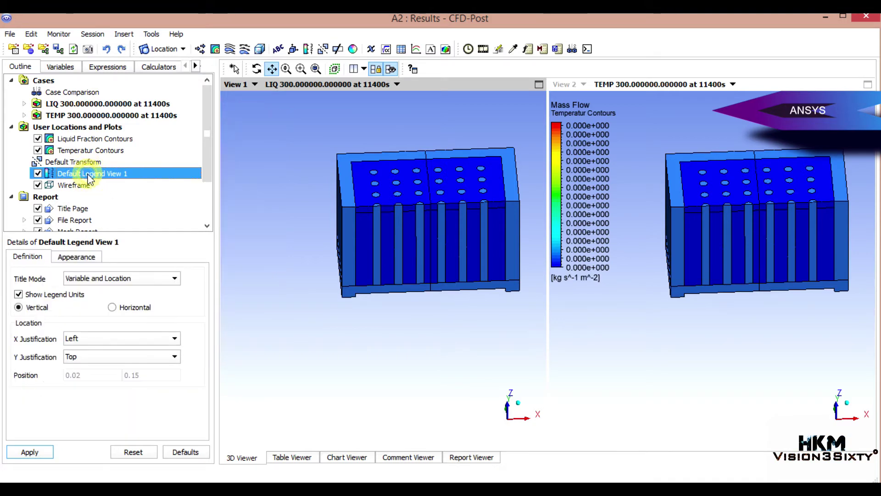
click(76, 258)
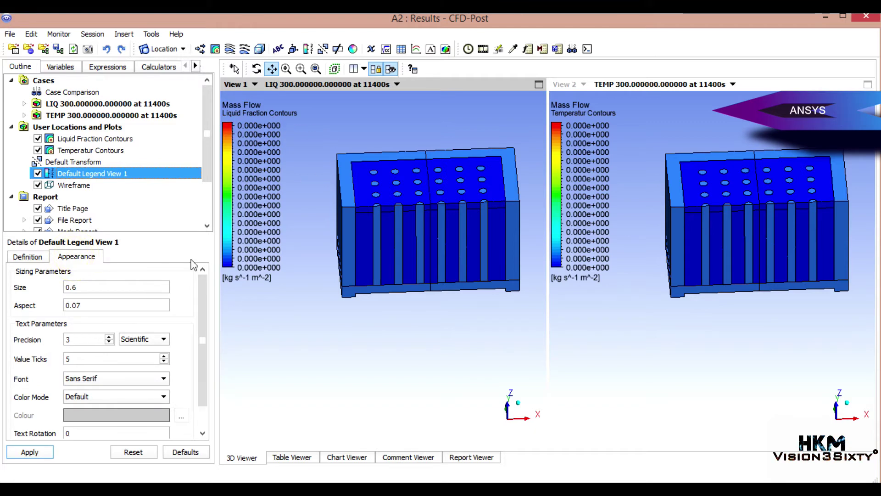
click(135, 339)
click(130, 350)
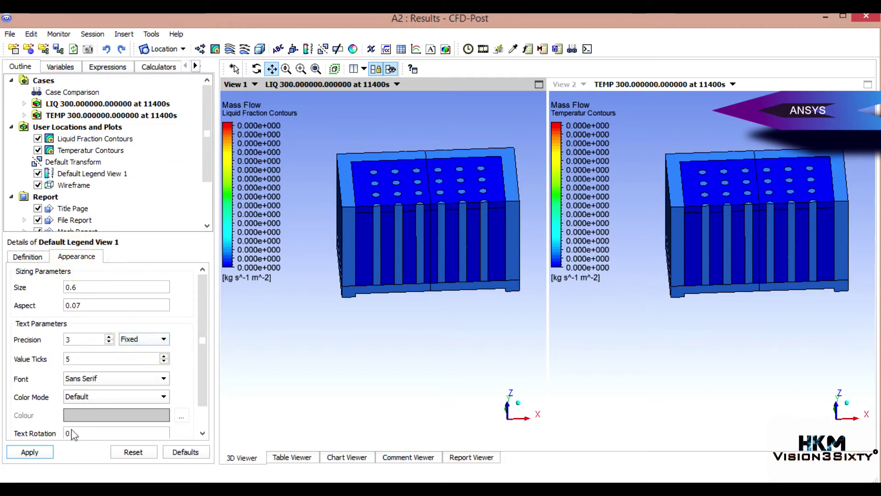
click(37, 455)
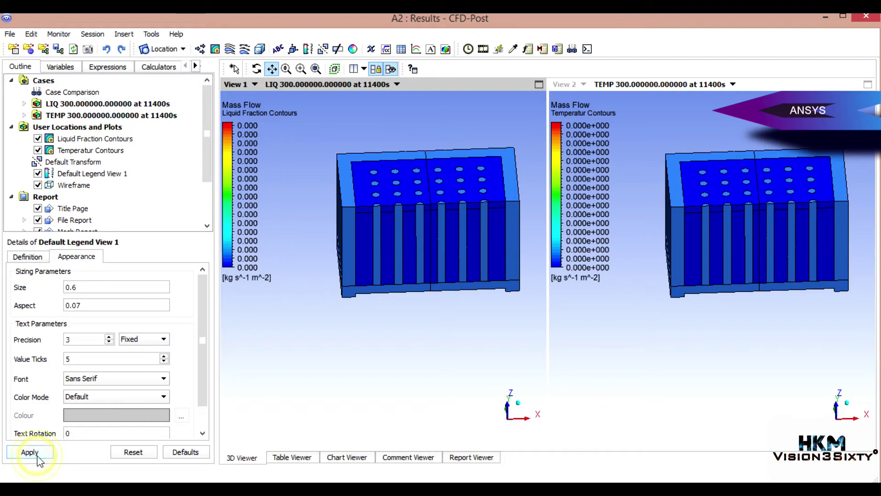
Change the View 2 legend's precision format to Fixed as well.
click(636, 89)
click(88, 174)
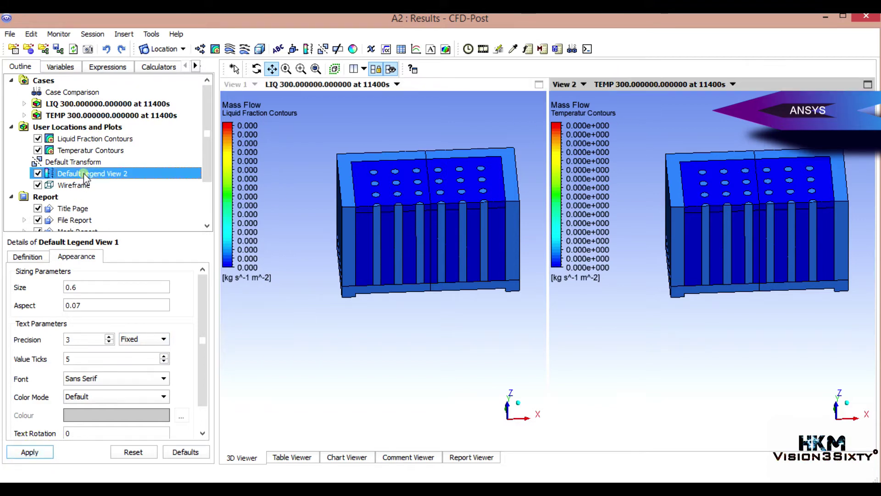
click(133, 339)
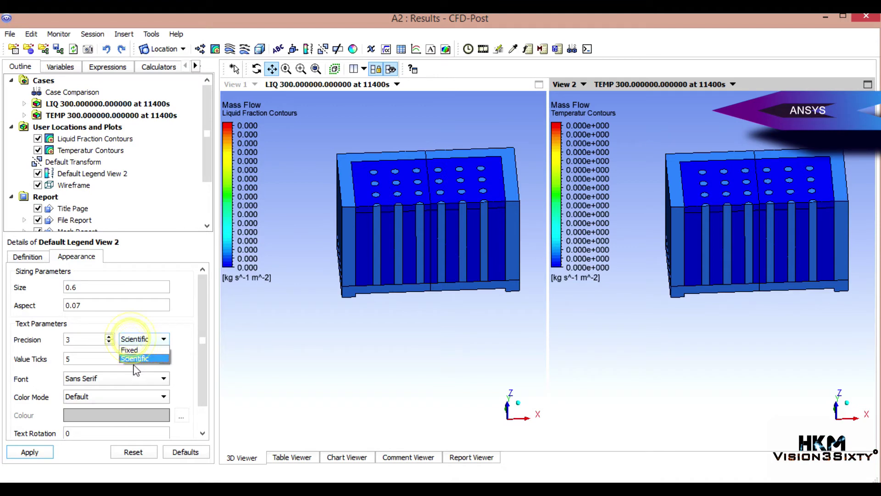
click(129, 350)
click(33, 452)
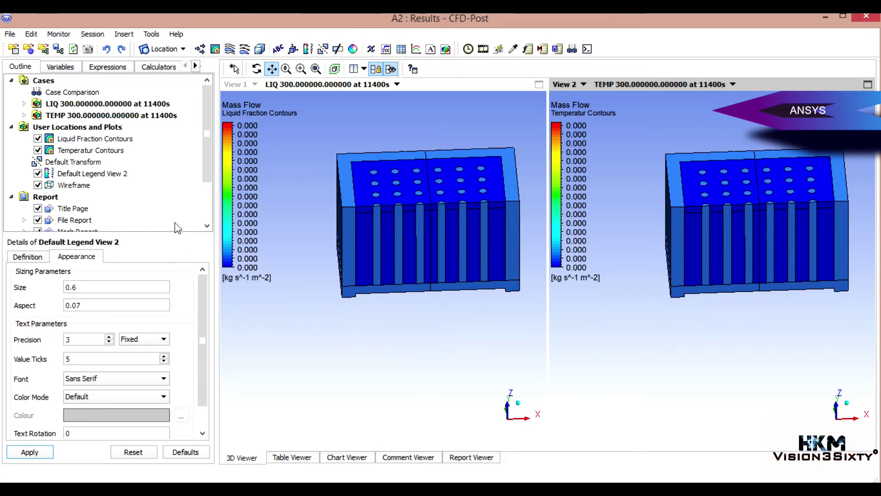
click(129, 104)
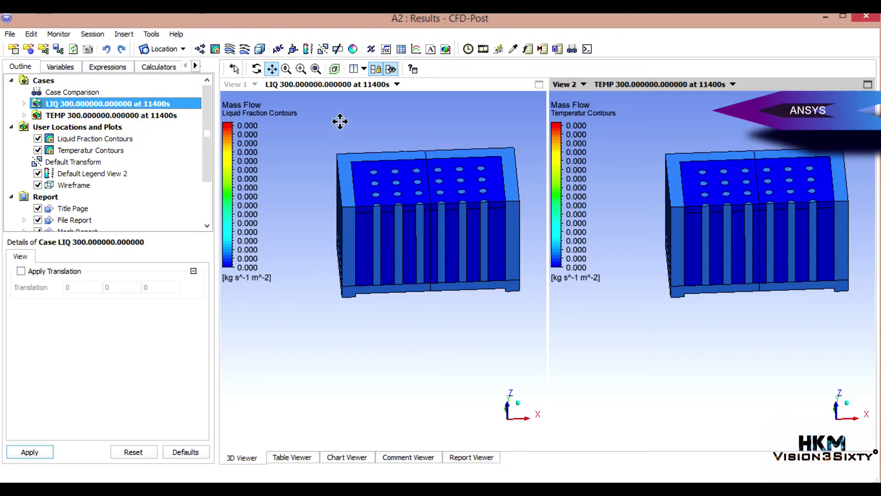
Load both cases at the 11100 s timestep from the Timestep Selector.
click(468, 51)
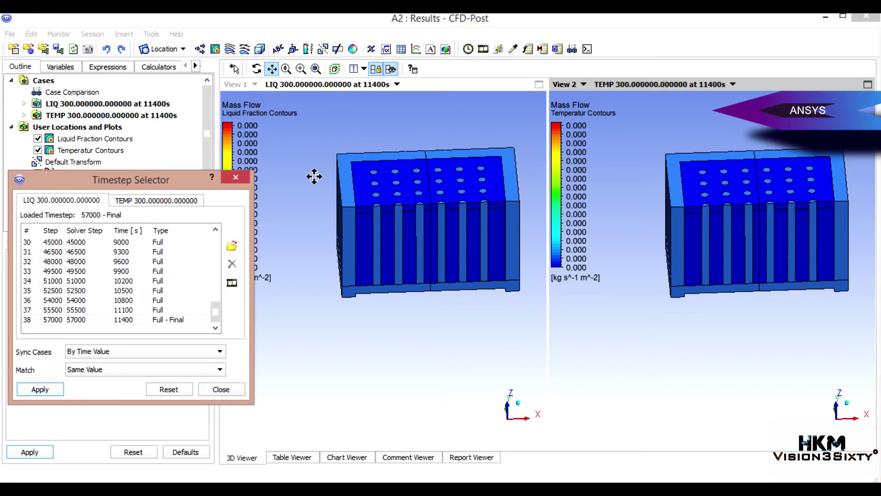
click(114, 309)
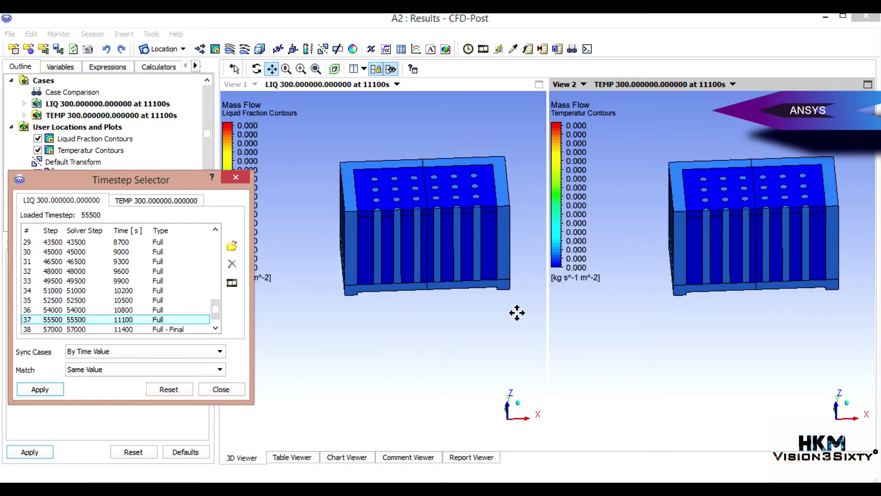
click(242, 177)
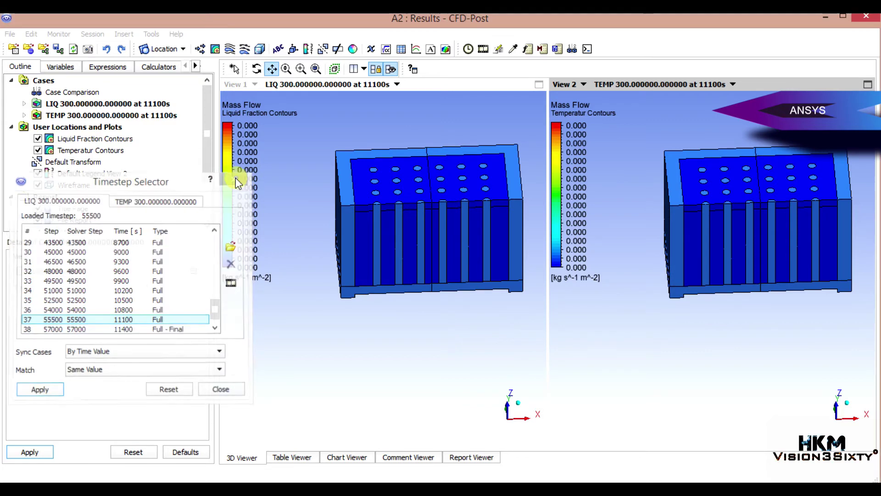
click(94, 138)
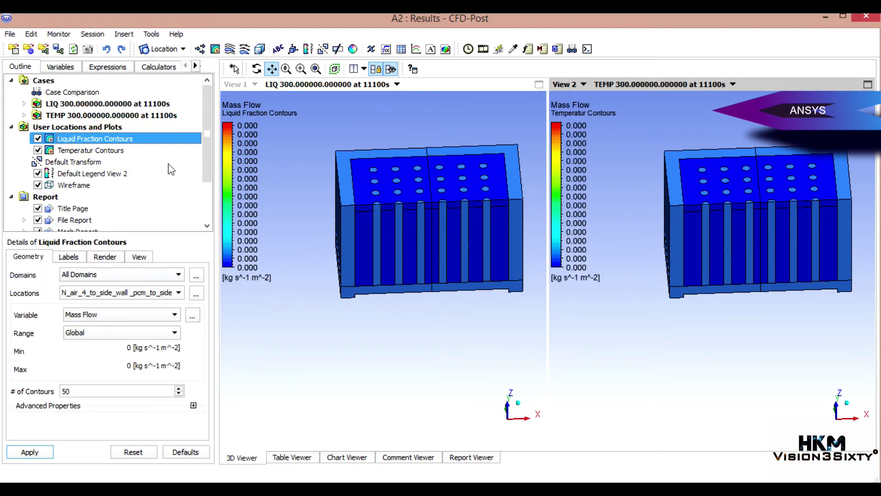
Switch the Liquid Fraction Contours variable to Mass Fraction and apply.
click(103, 316)
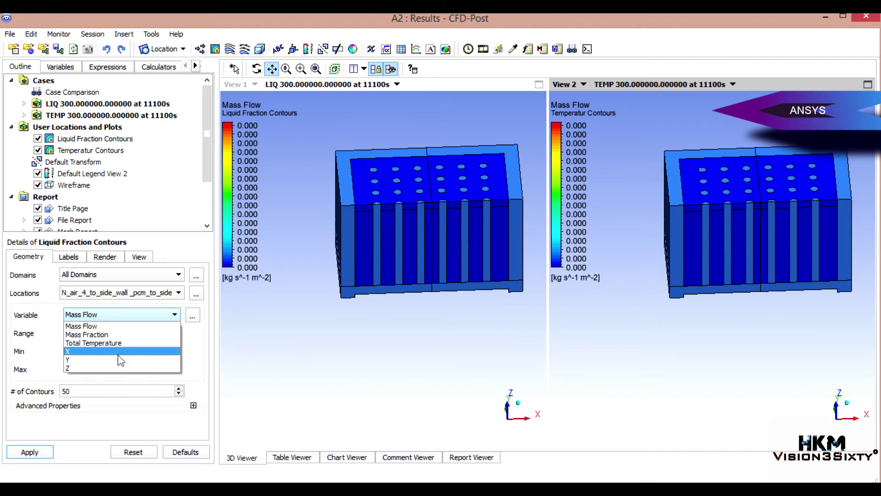
click(103, 336)
click(124, 315)
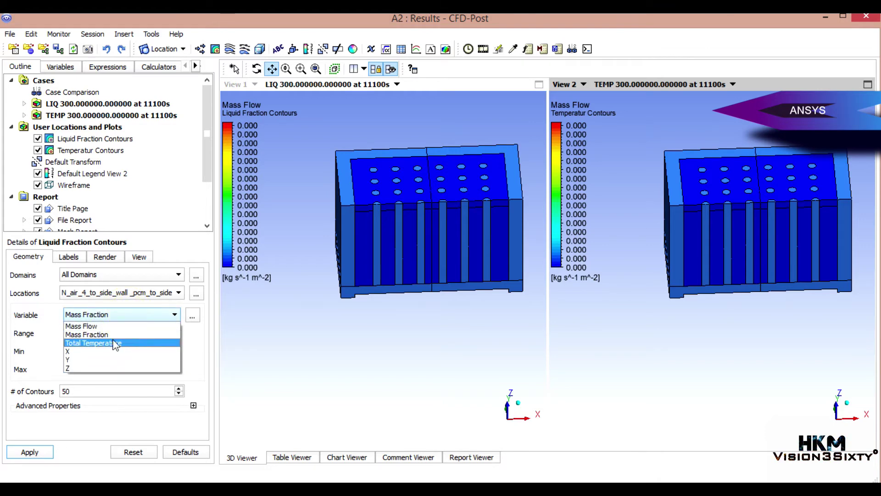
click(114, 339)
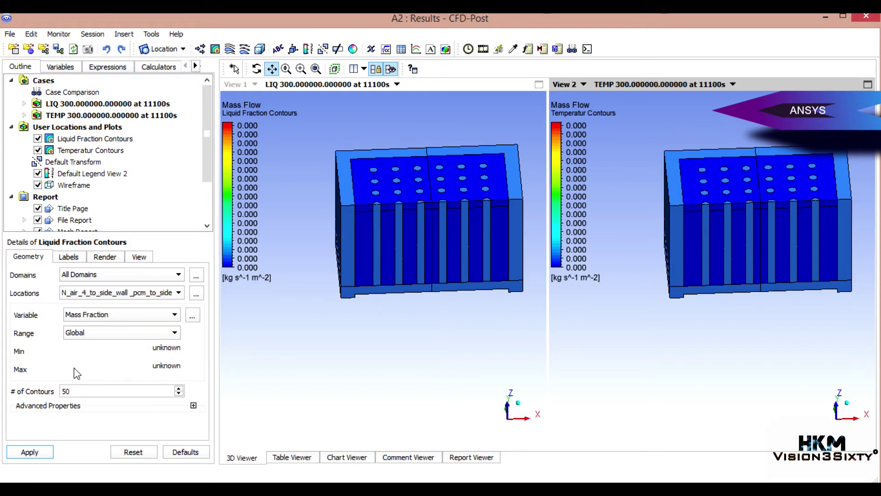
click(38, 445)
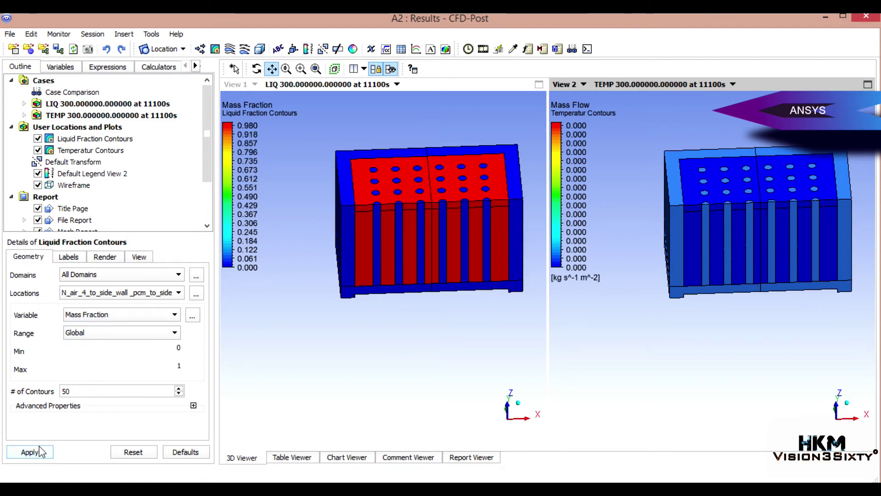
Plot Total Temperature on Temperatur Contours, then orbit both models to an oblique view.
click(91, 150)
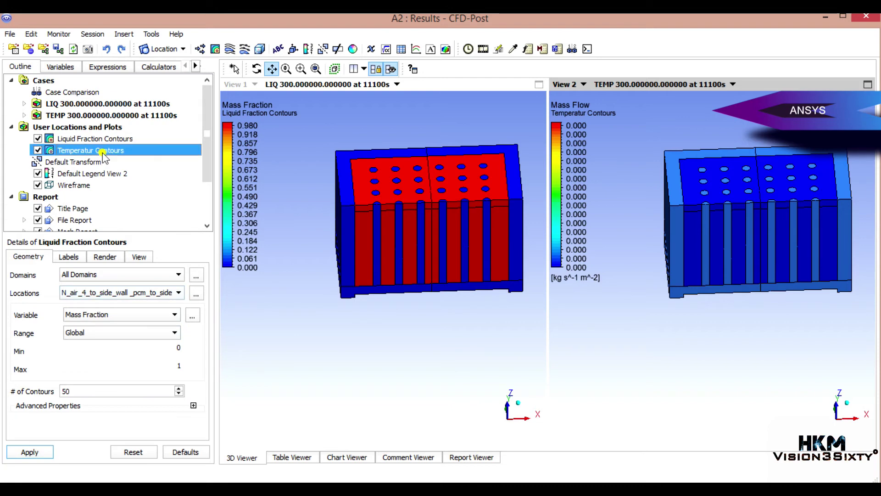
click(119, 314)
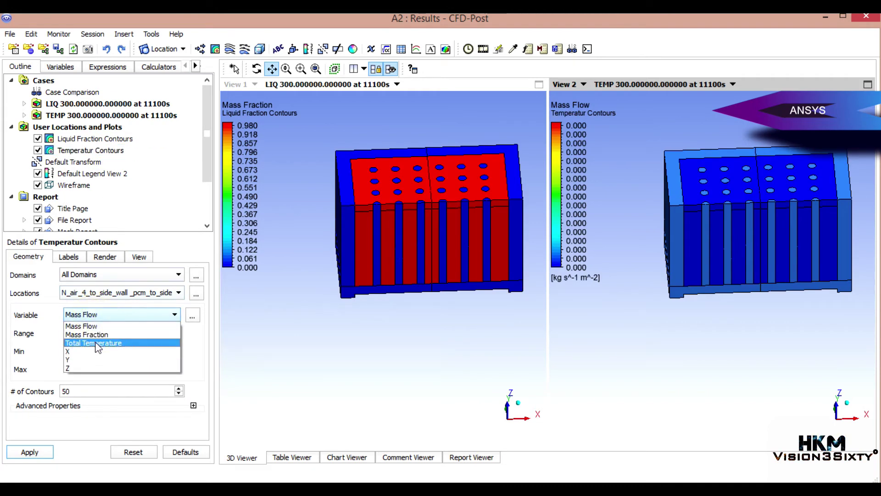
click(92, 341)
click(30, 453)
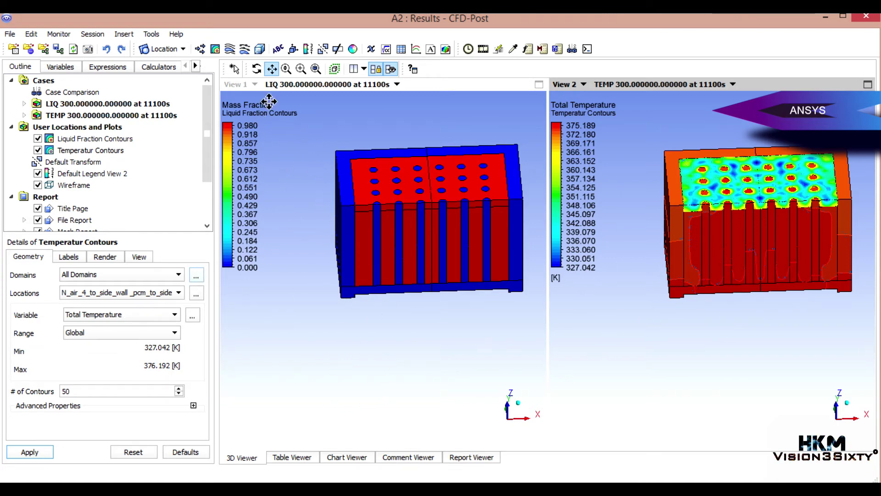
click(258, 69)
drag(395, 265, 393, 130)
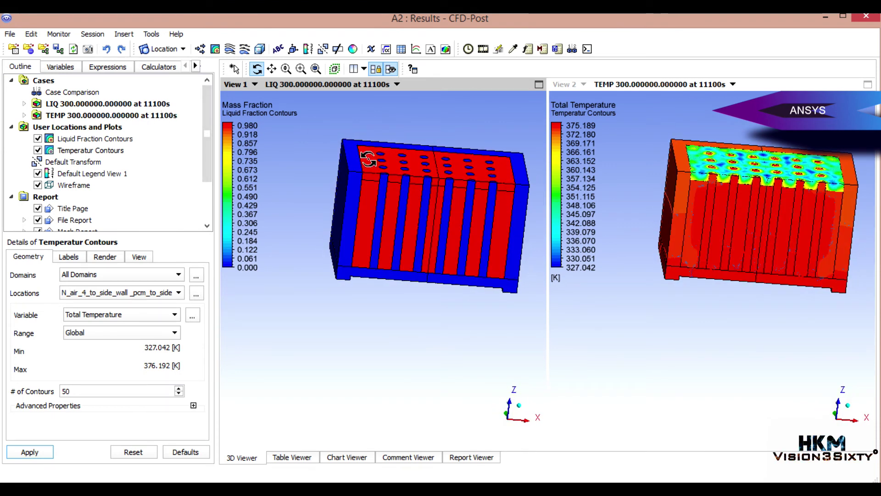
Load the first timestep (300 s) for both cases.
click(468, 48)
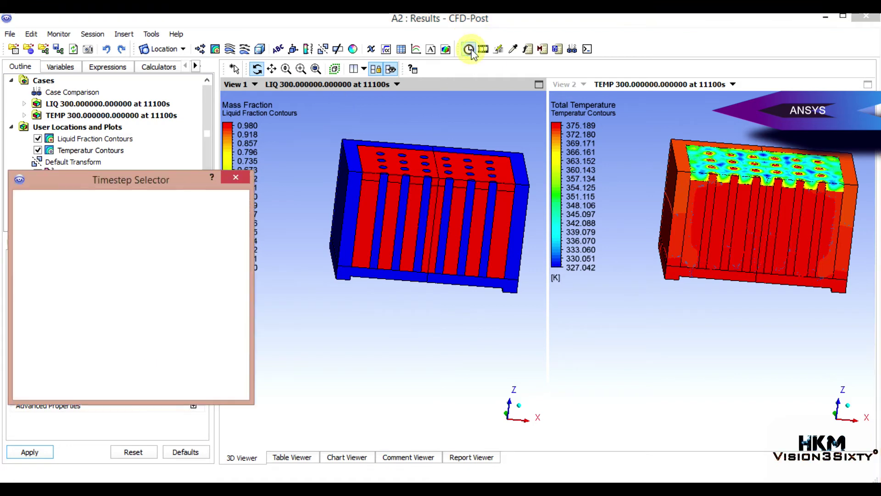
drag(170, 188, 223, 131)
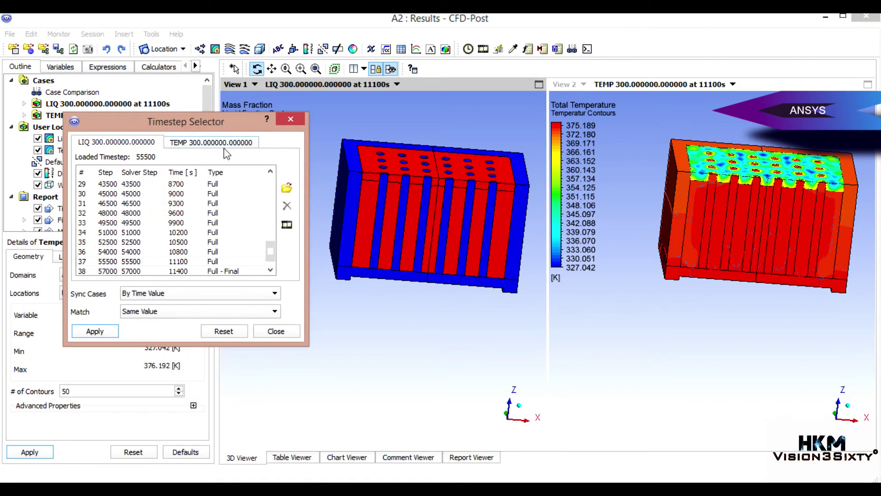
scroll(245, 246, down, 1)
click(245, 249)
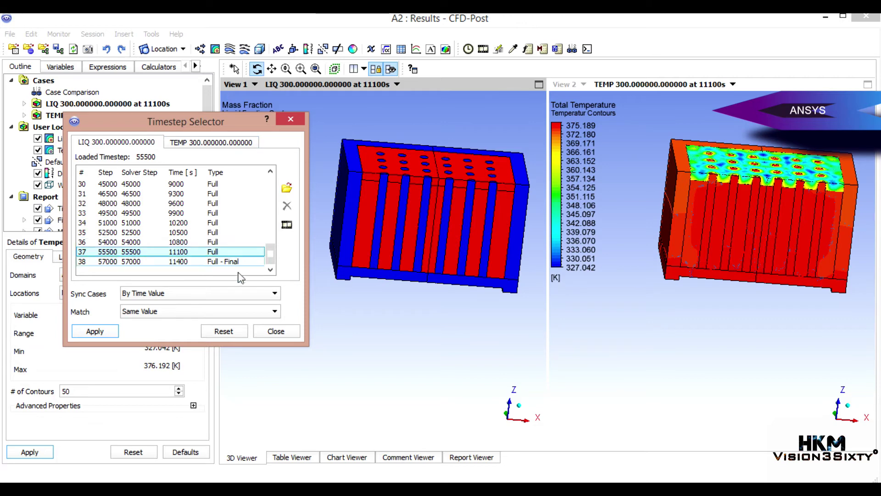
scroll(220, 234, up, 10)
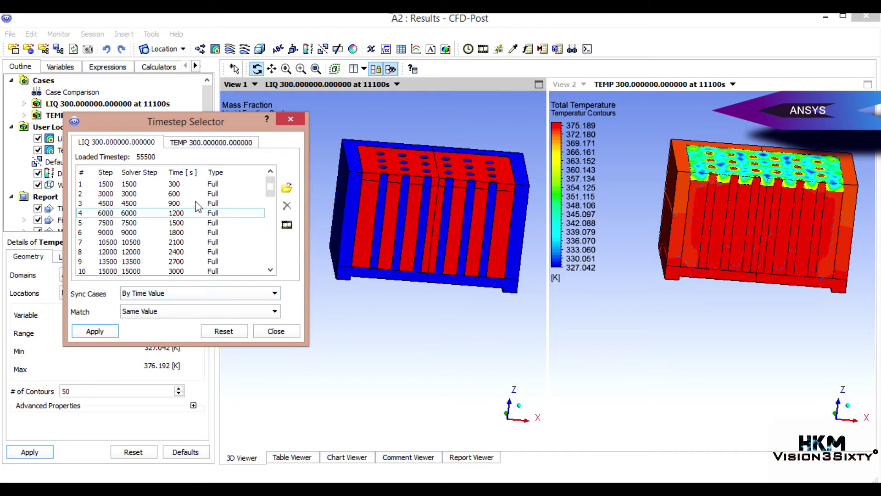
click(189, 185)
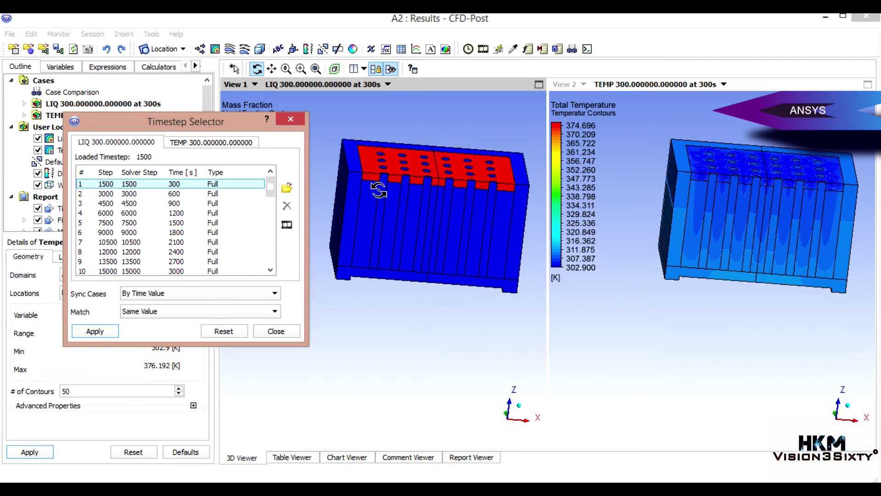
Turn on Save Movie in the animation settings.
click(286, 225)
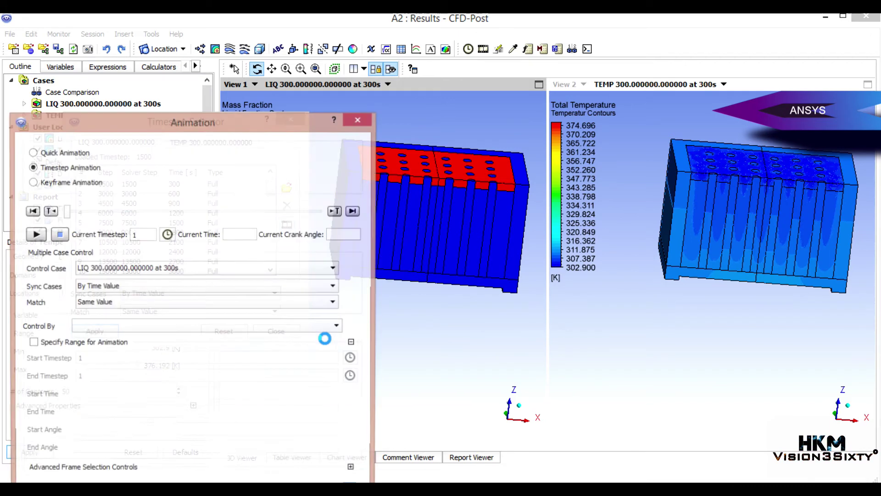
drag(243, 131, 373, 56)
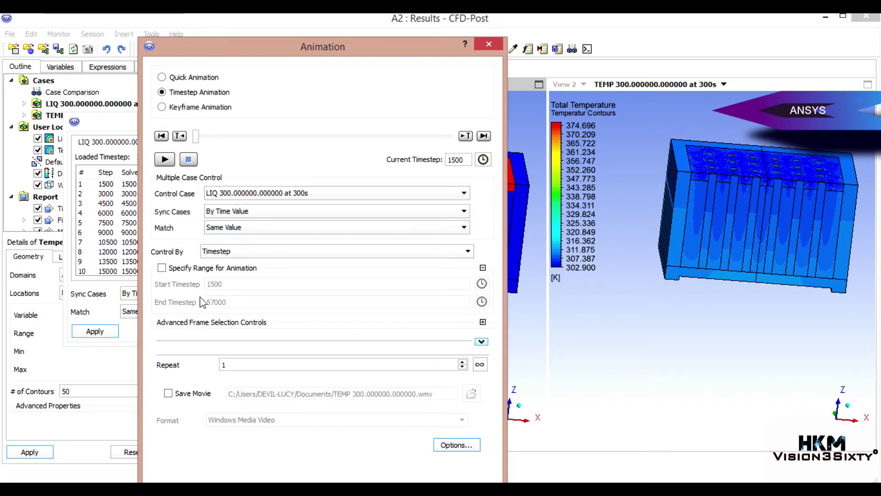
click(168, 394)
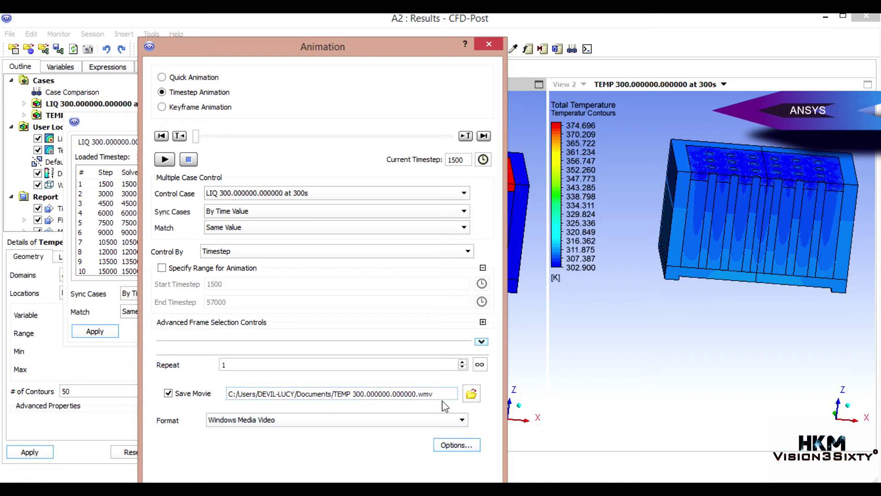
Create a 'post process' folder inside F:\Heat Sink as the movie location.
click(475, 397)
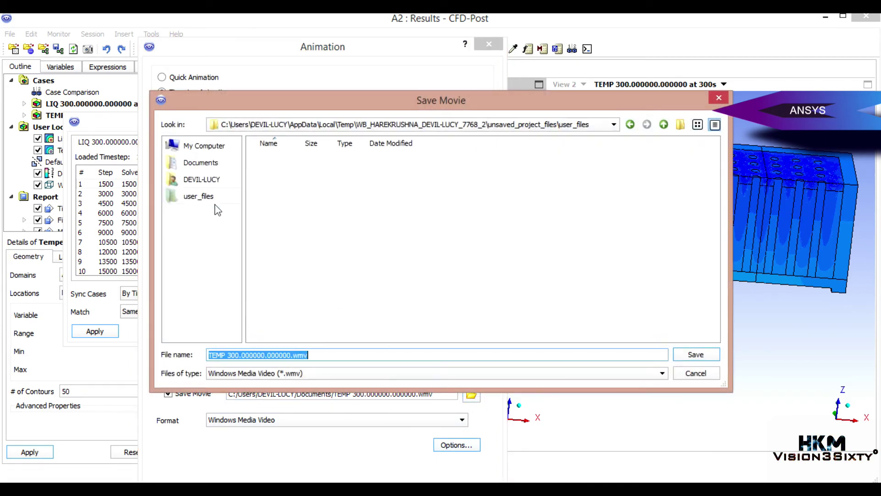
click(204, 146)
click(276, 170)
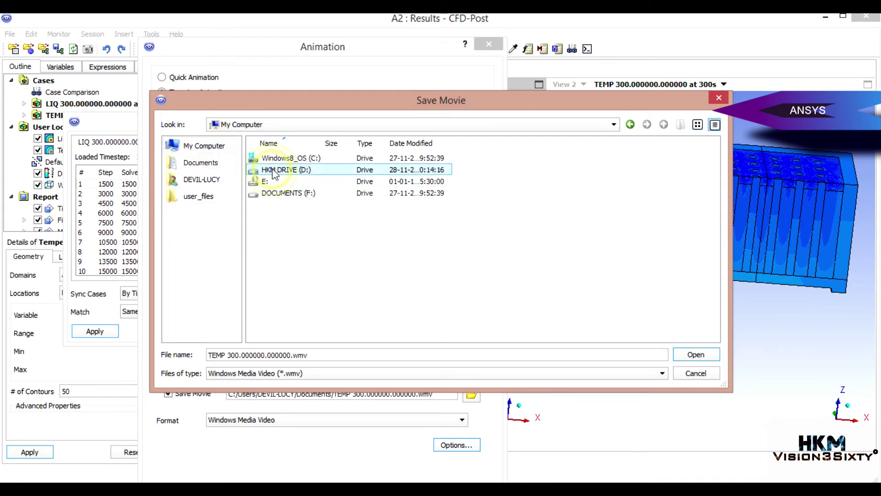
double_click(303, 194)
scroll(291, 275, down, 3)
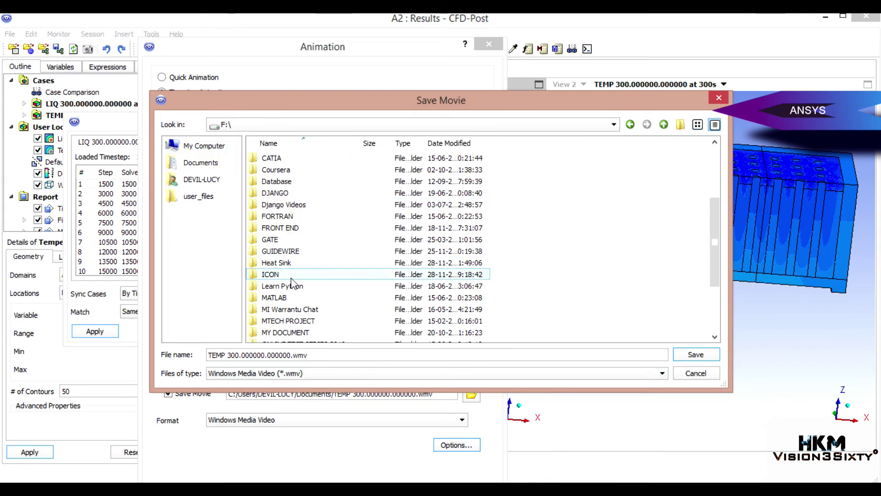
scroll(292, 282, down, 1)
double_click(278, 228)
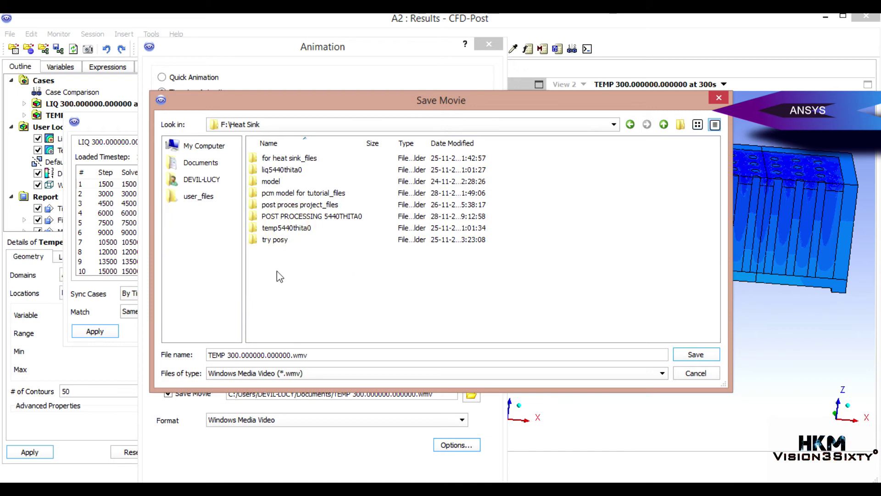
click(680, 125)
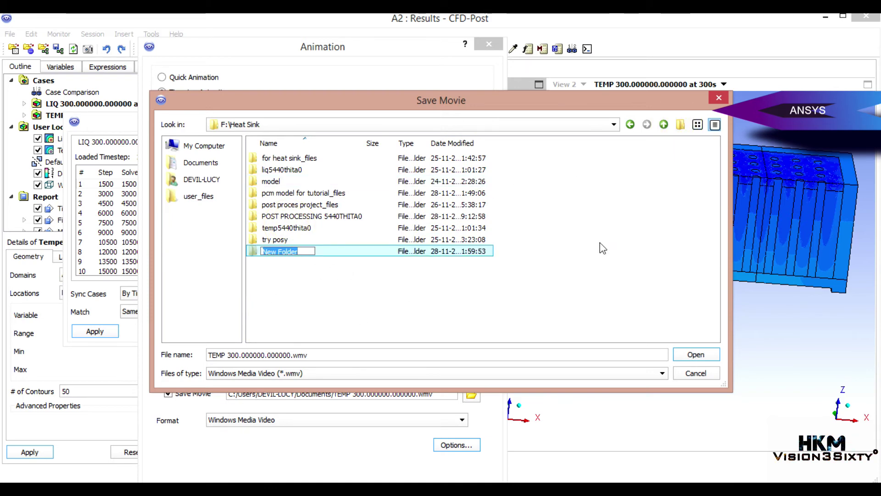
text(post)
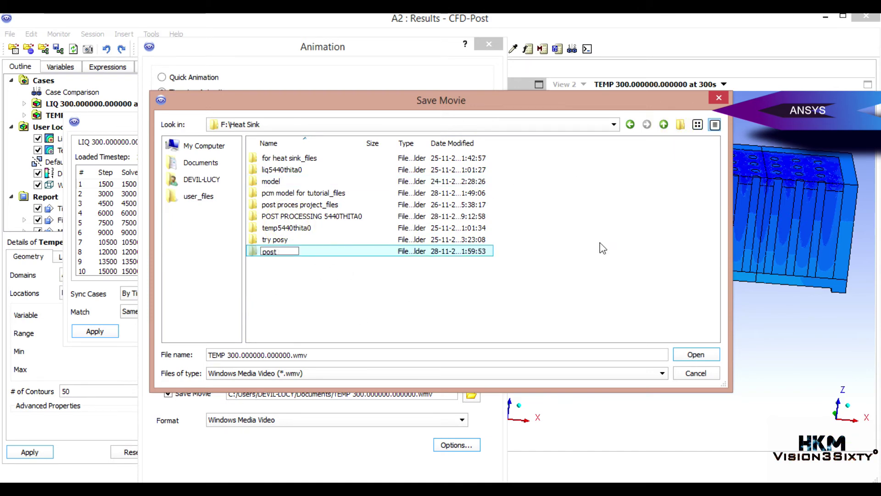
text( proces)
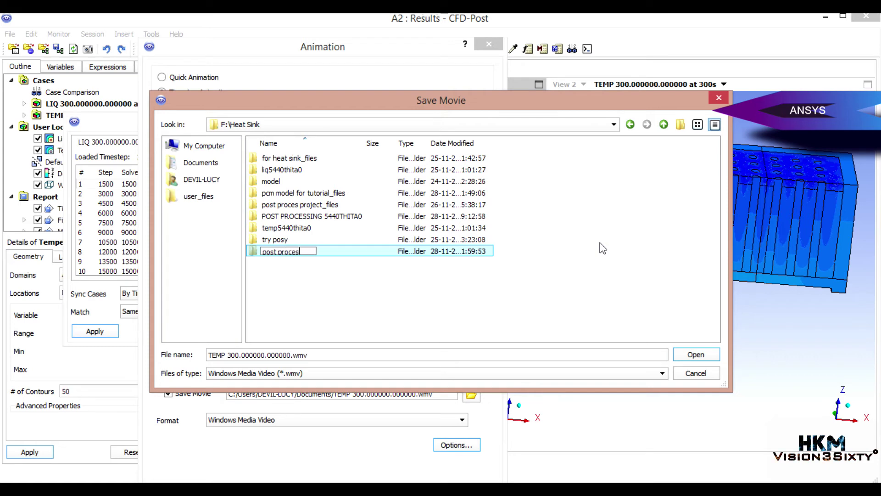
text(s)
key(Return)
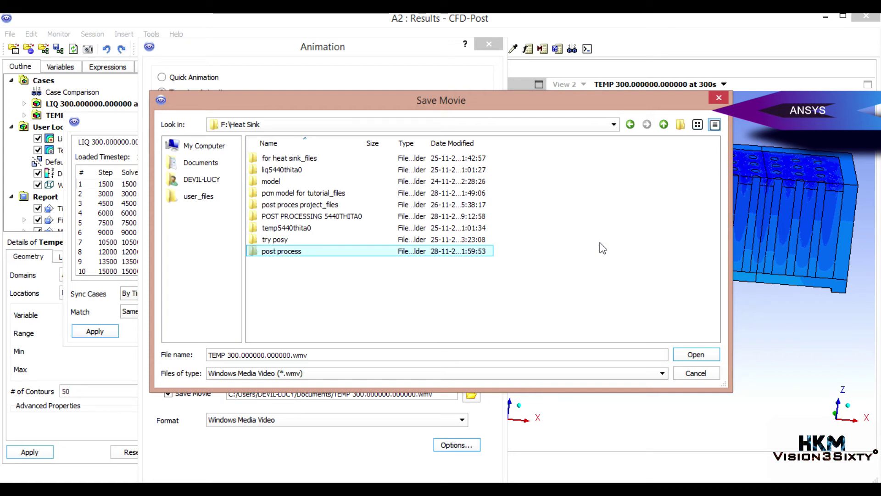
double_click(336, 252)
Save the movie there and enable saving frames as image files to a chosen directory.
click(695, 355)
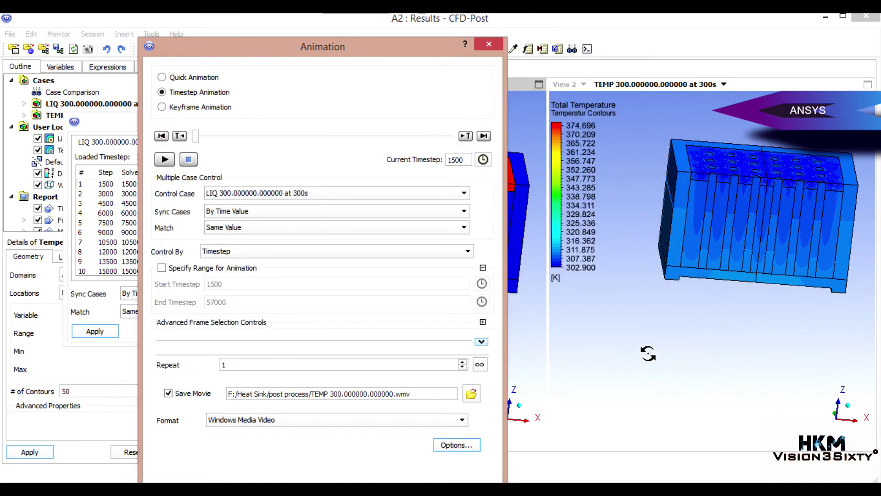
click(456, 444)
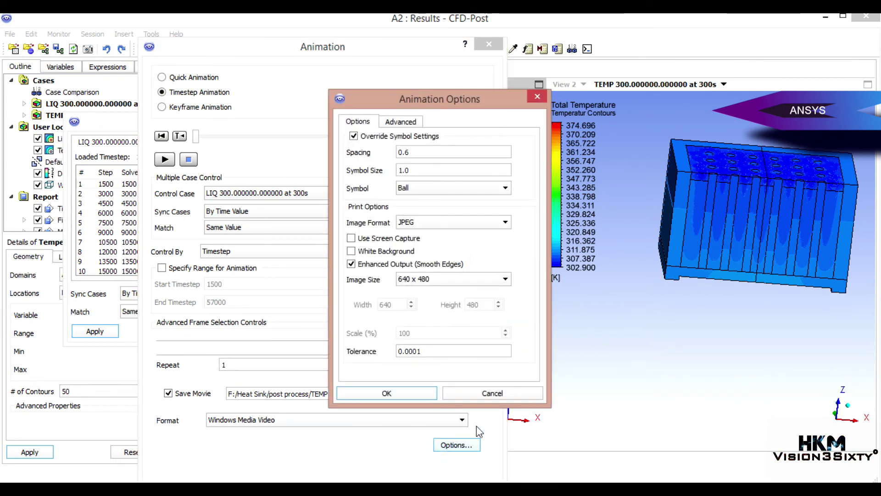
click(394, 121)
click(353, 136)
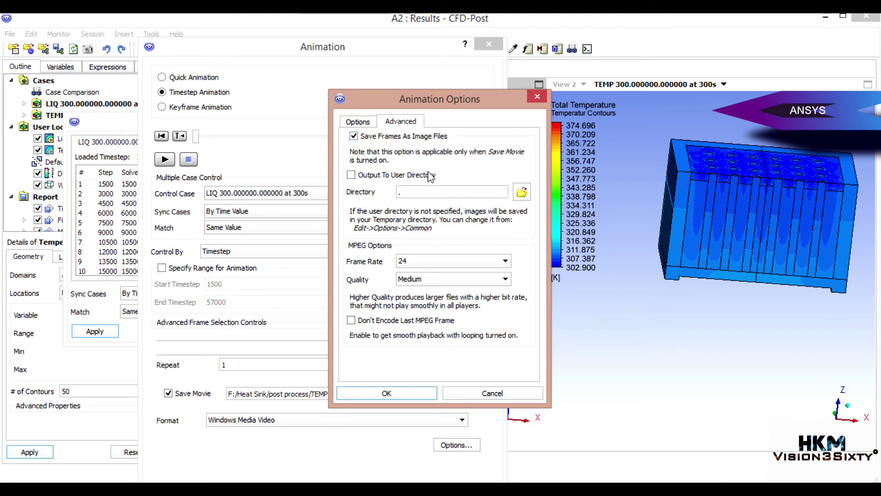
click(351, 175)
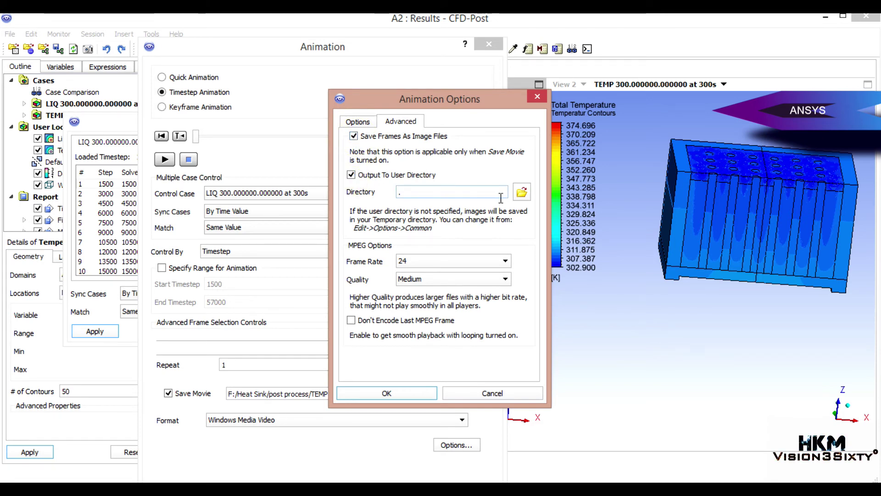
Set the frame output directory to F:\Heat Sink\post process.
click(522, 192)
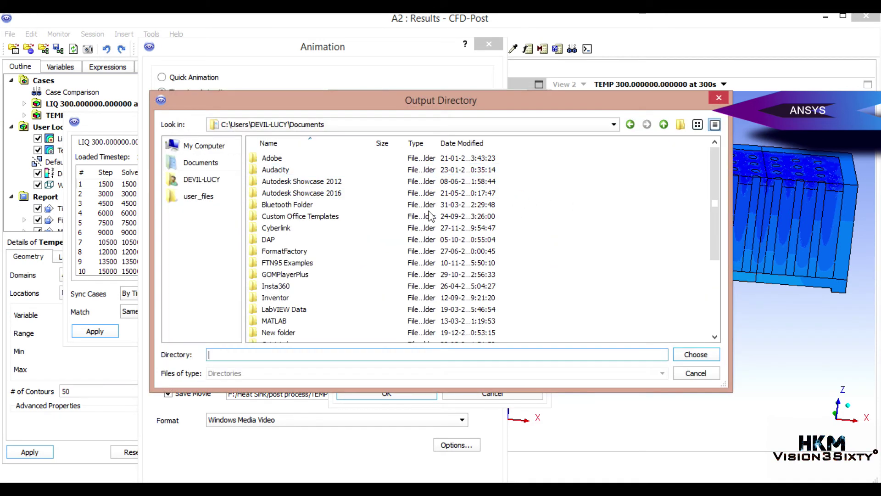
click(193, 147)
click(296, 195)
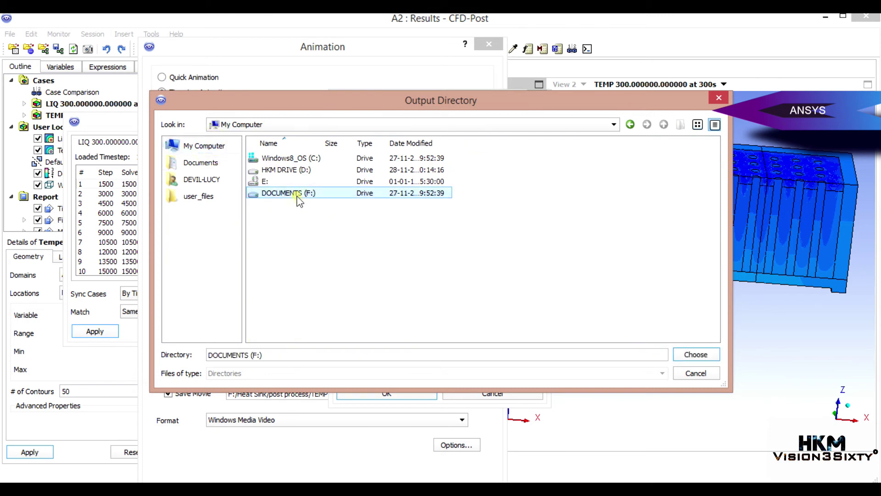
double_click(296, 195)
scroll(289, 315, down, 4)
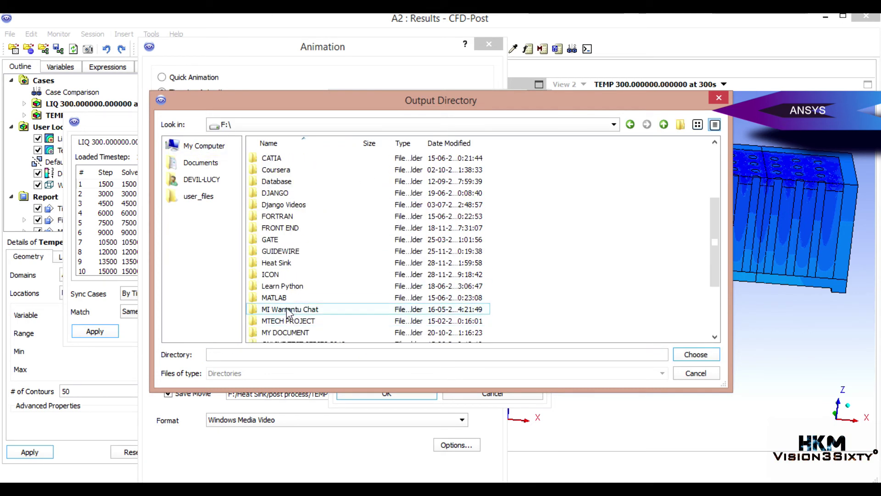
click(285, 263)
double_click(284, 262)
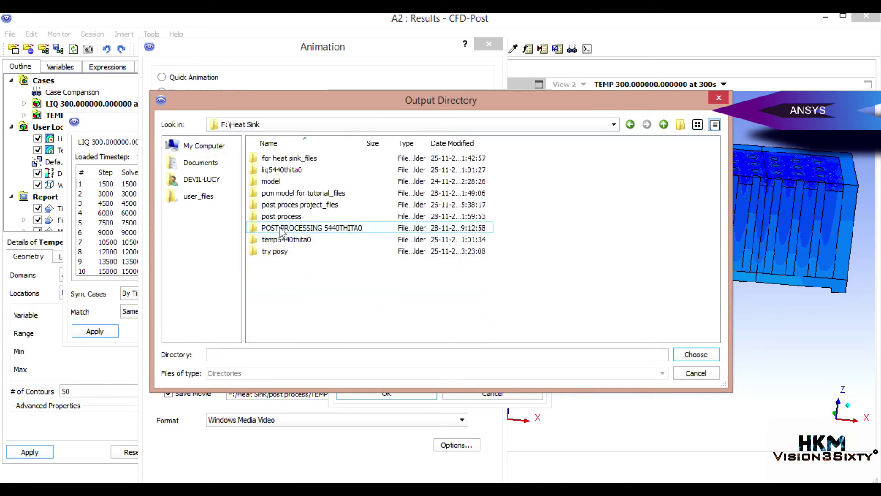
click(280, 218)
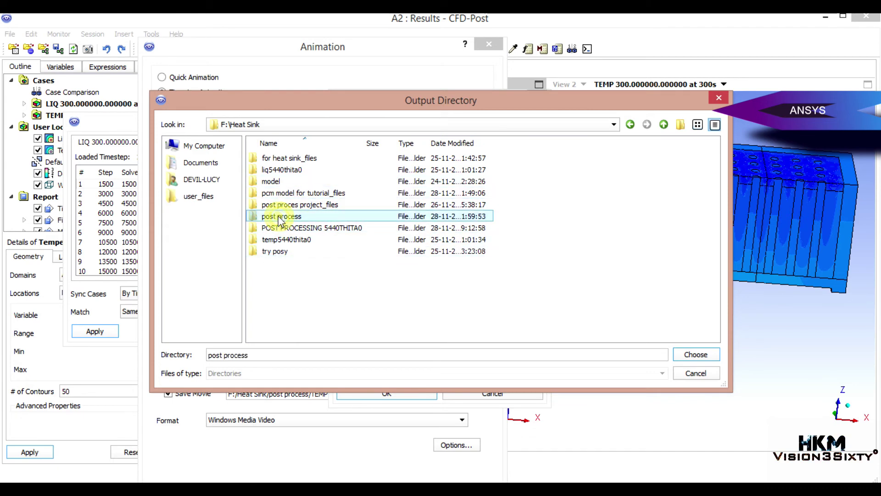
double_click(280, 218)
Confirm the post process frame folder, keep 24 fps and set movie quality to Highest.
click(694, 356)
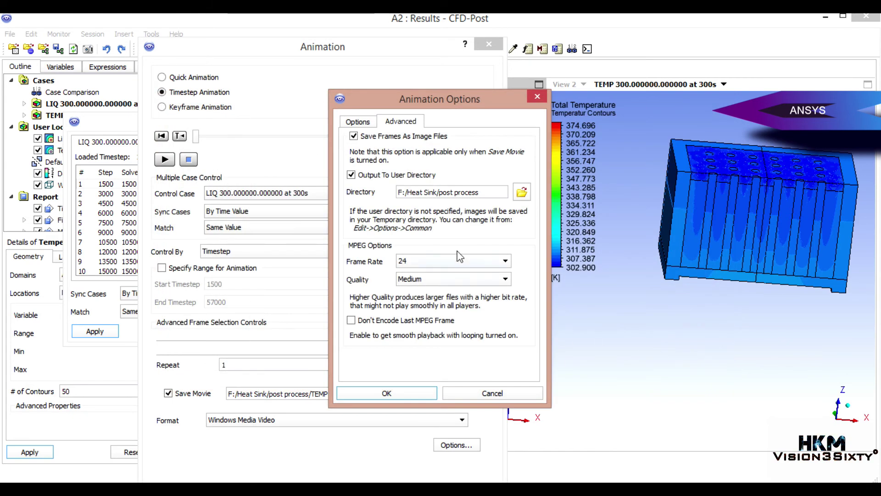
click(422, 263)
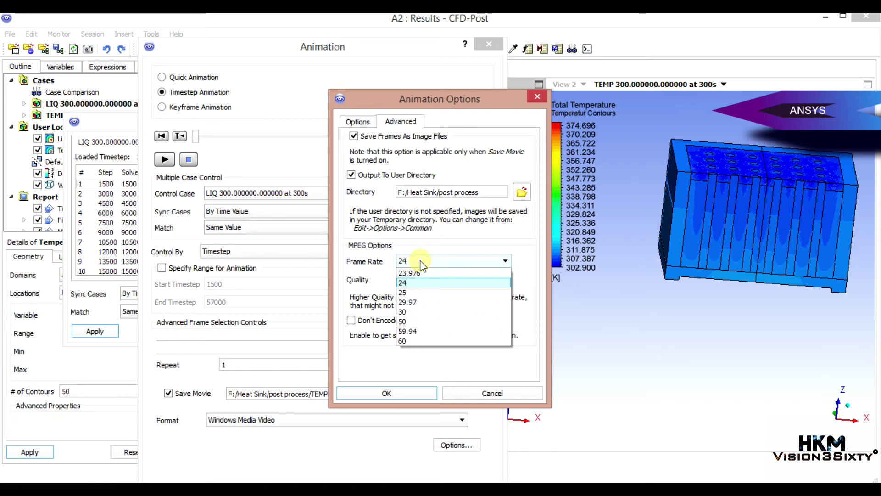
click(416, 264)
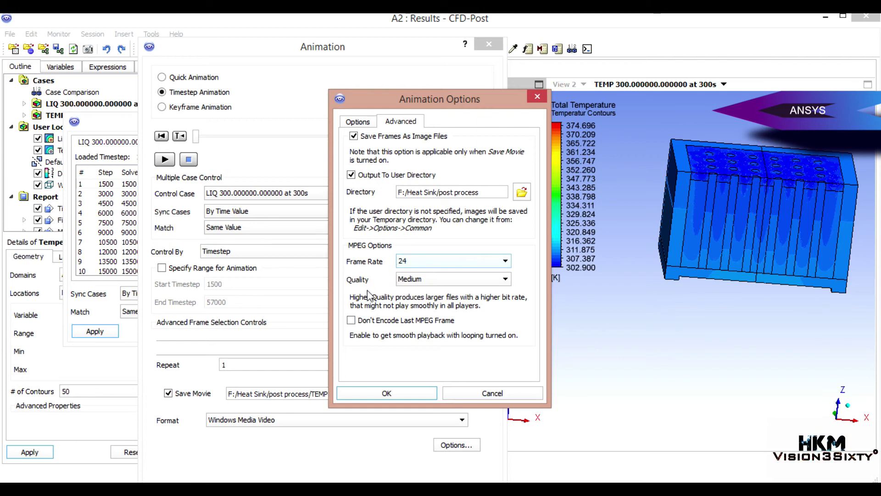
click(420, 285)
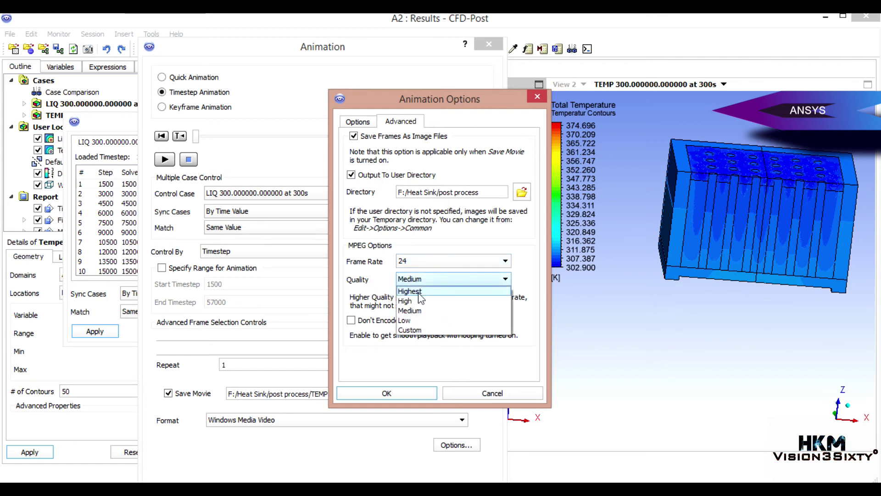
click(420, 289)
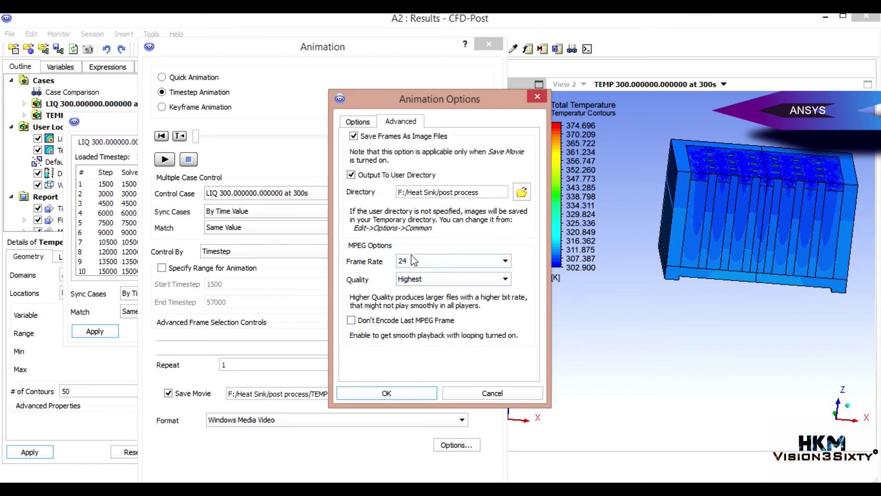
Set the frame image size to 320 x 240 with a white background and apply the options.
click(357, 121)
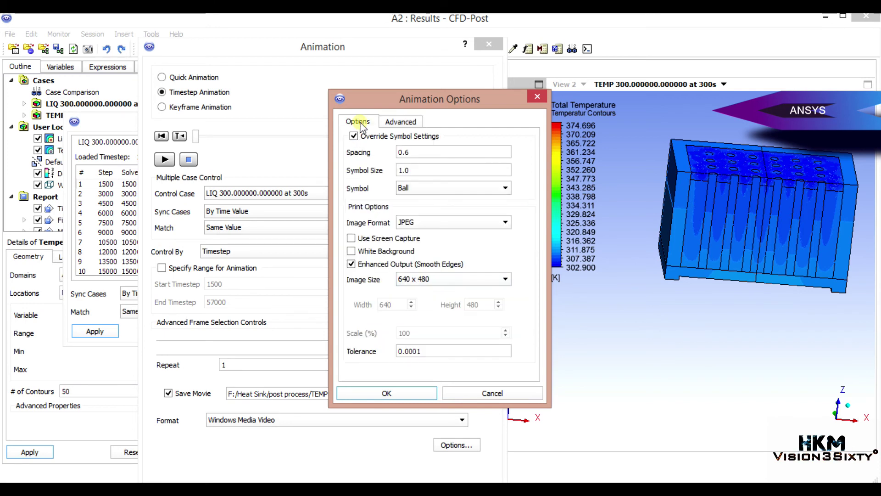
click(414, 278)
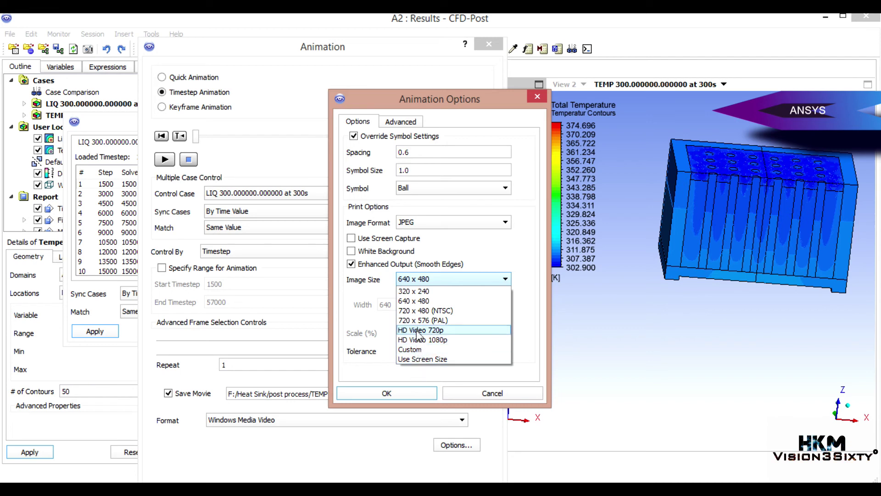
click(473, 291)
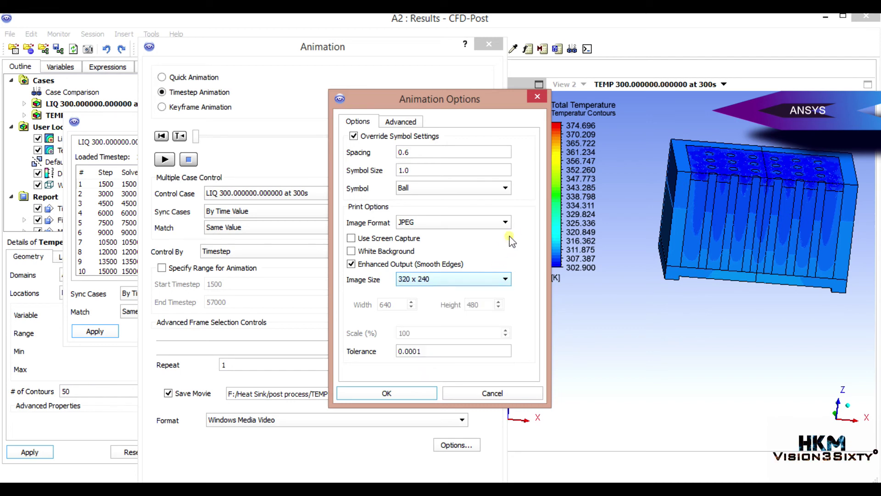
click(351, 251)
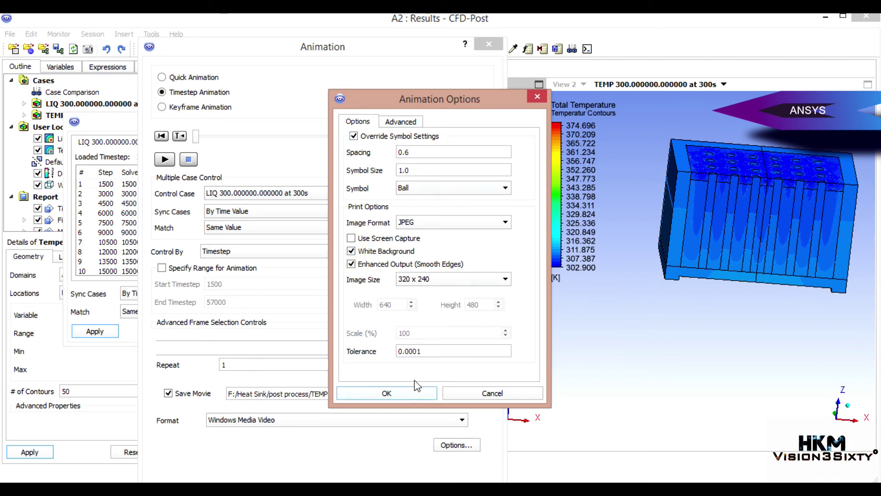
click(403, 394)
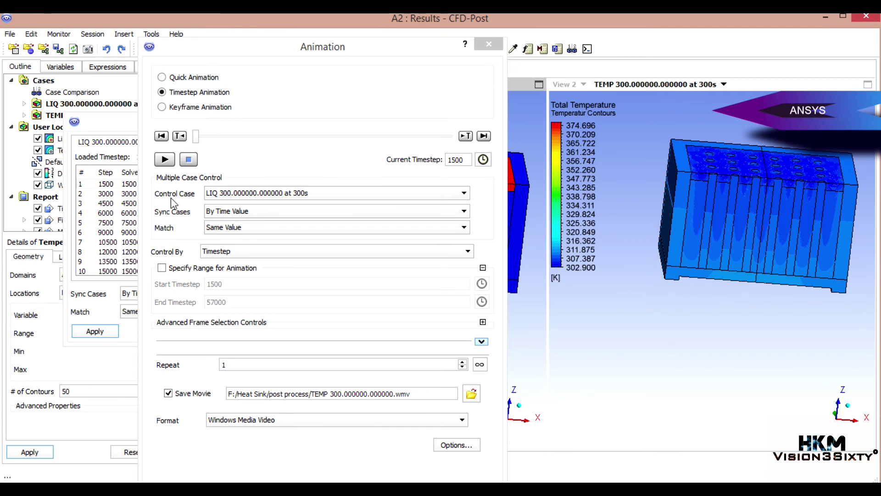
Play the timestep animation to record its frames.
click(164, 159)
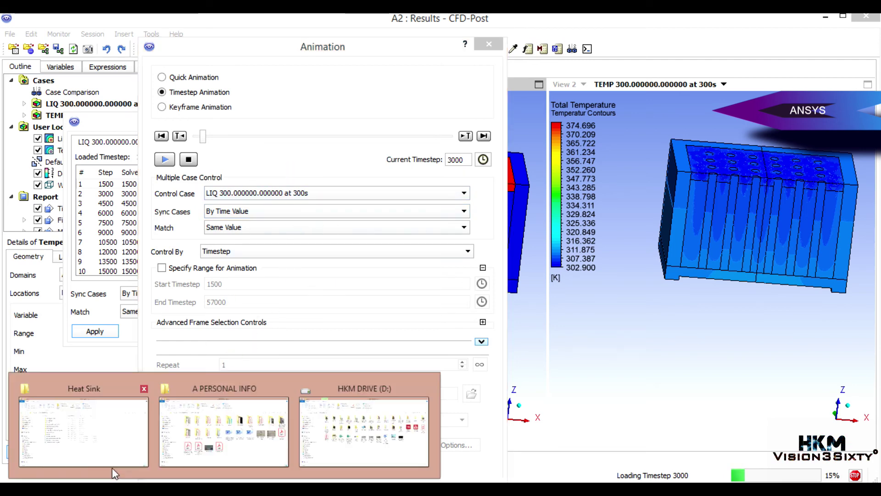
Bring the Heat Sink folder window to the front.
click(98, 441)
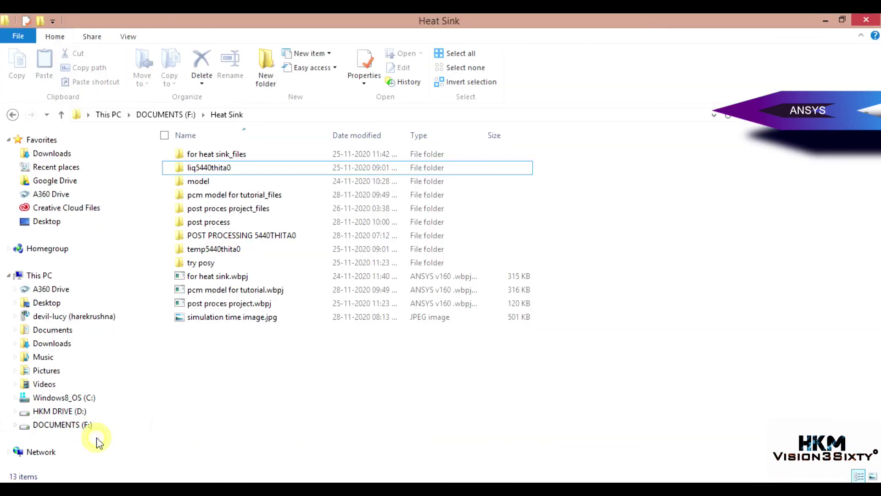
double_click(210, 223)
double_click(197, 181)
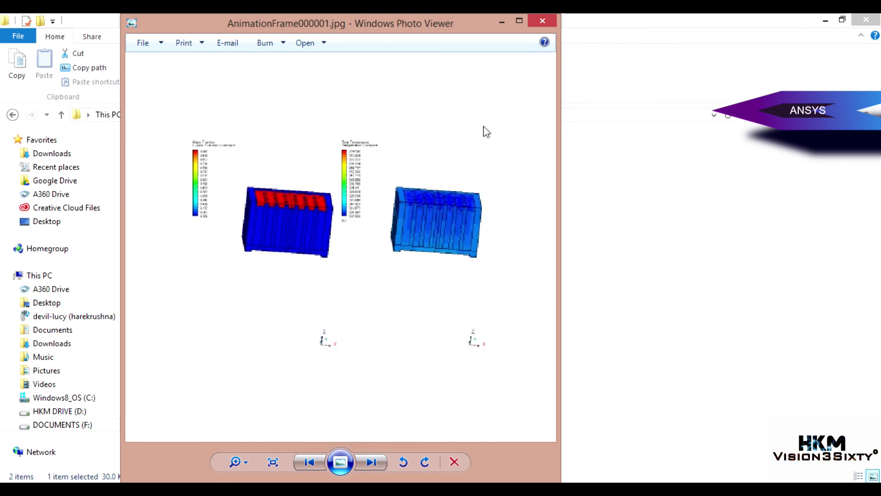
click(542, 22)
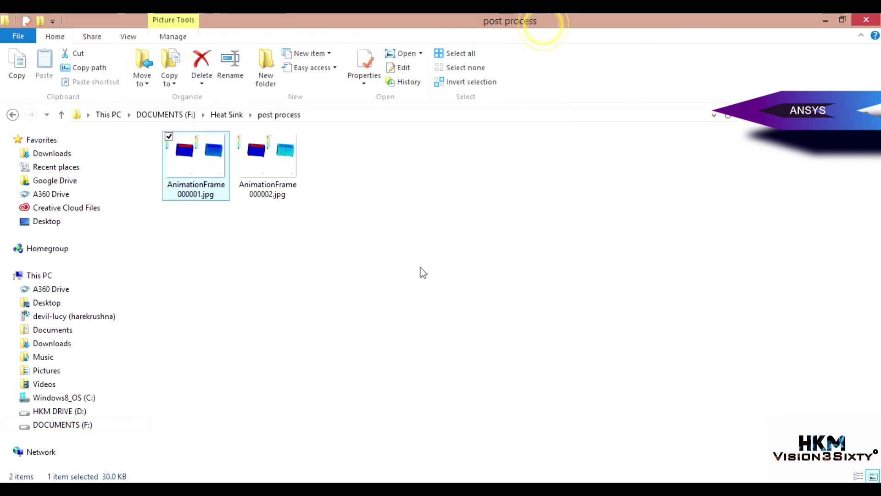
click(337, 306)
click(227, 115)
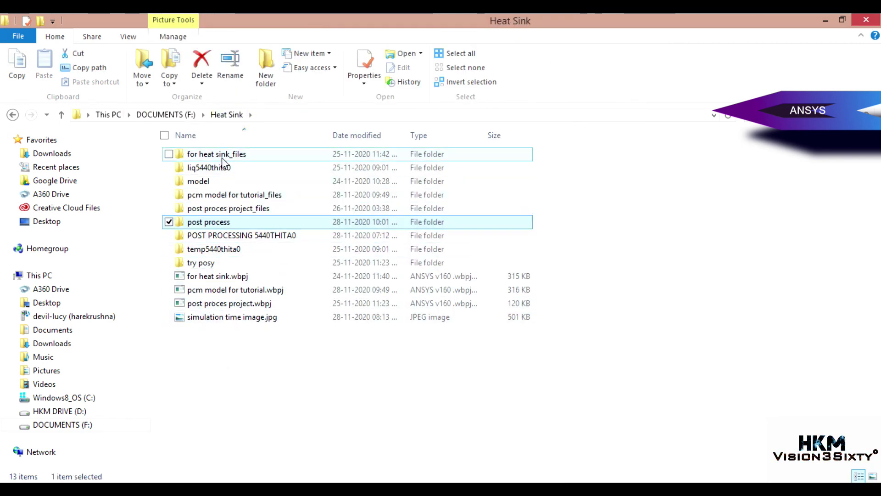
click(224, 352)
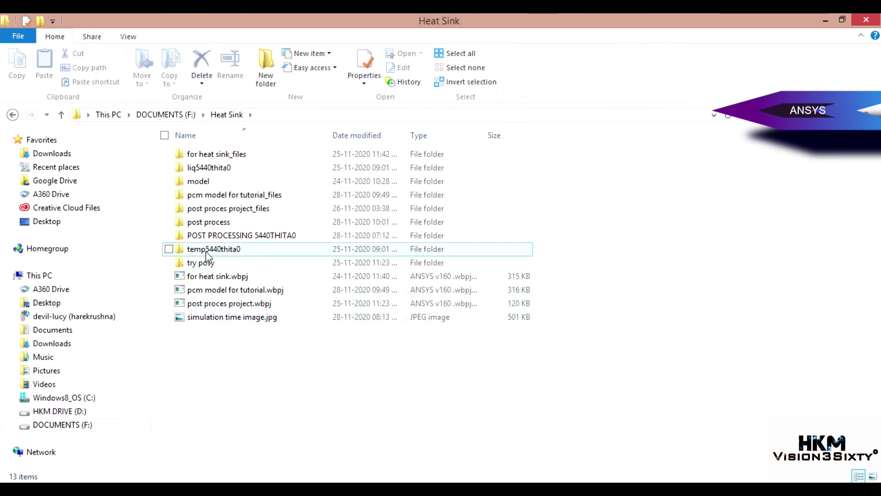
click(231, 239)
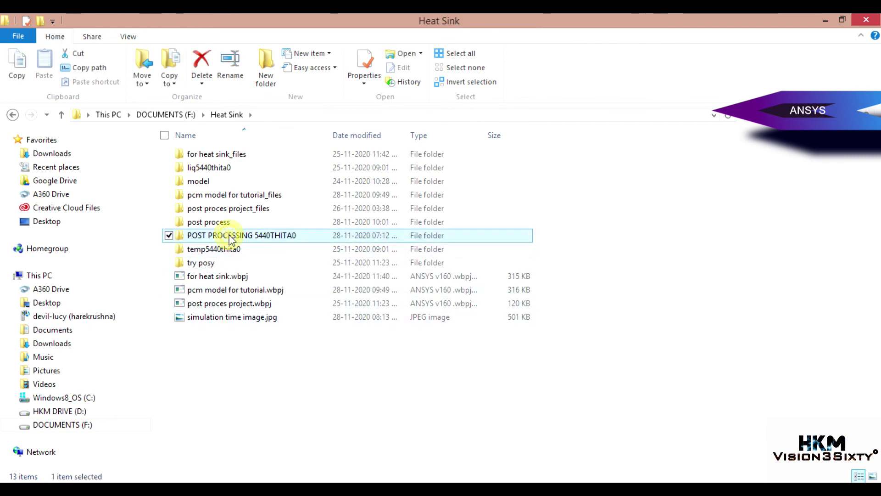
double_click(231, 239)
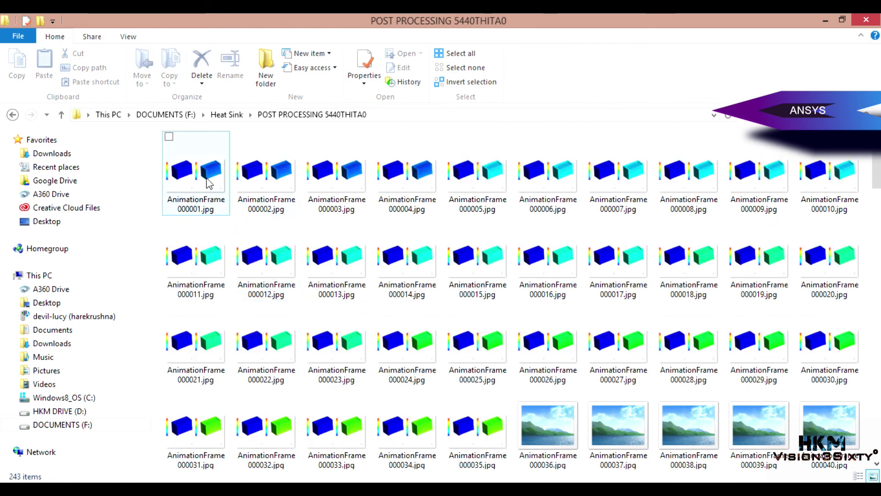
scroll(415, 339, down, 8)
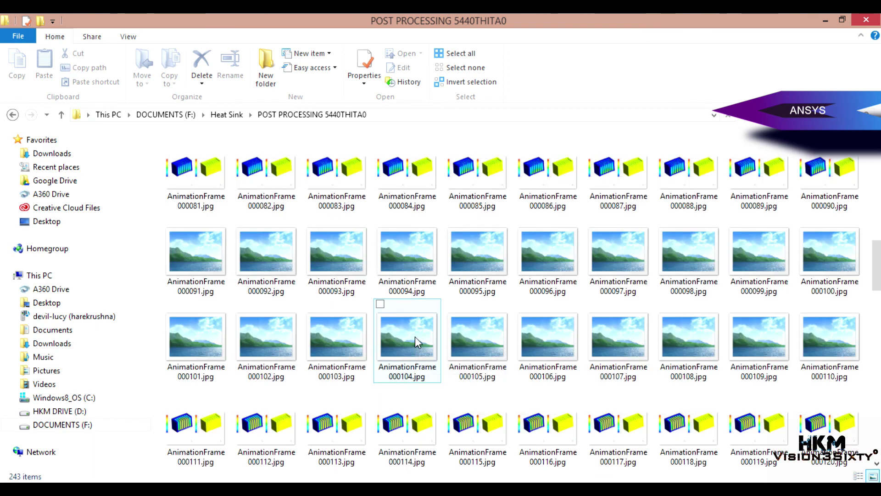
scroll(418, 339, down, 3)
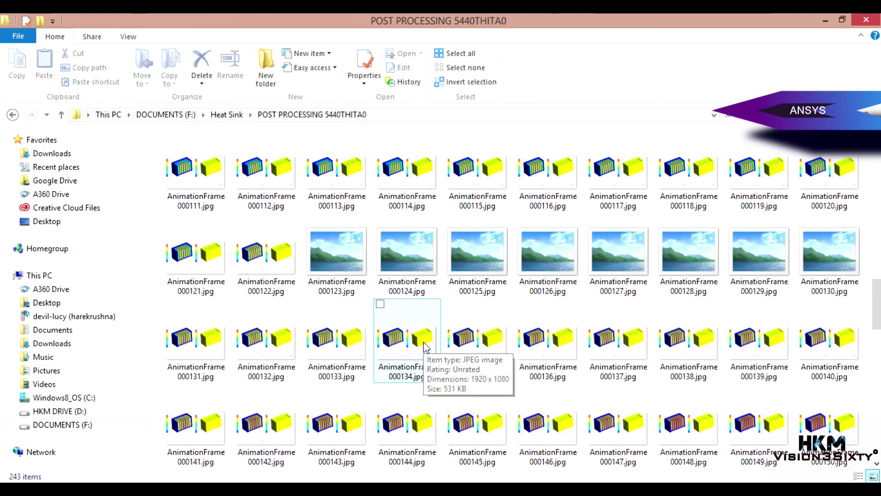
scroll(423, 341, down, 3)
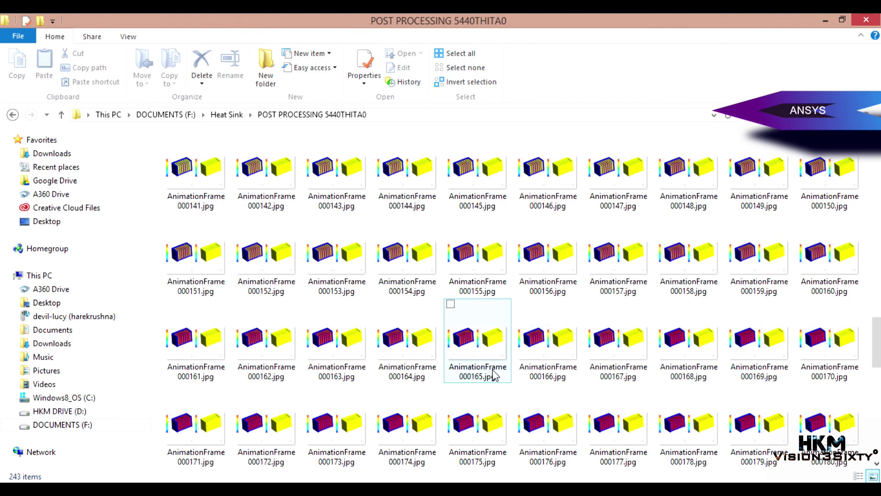
scroll(491, 370, down, 7)
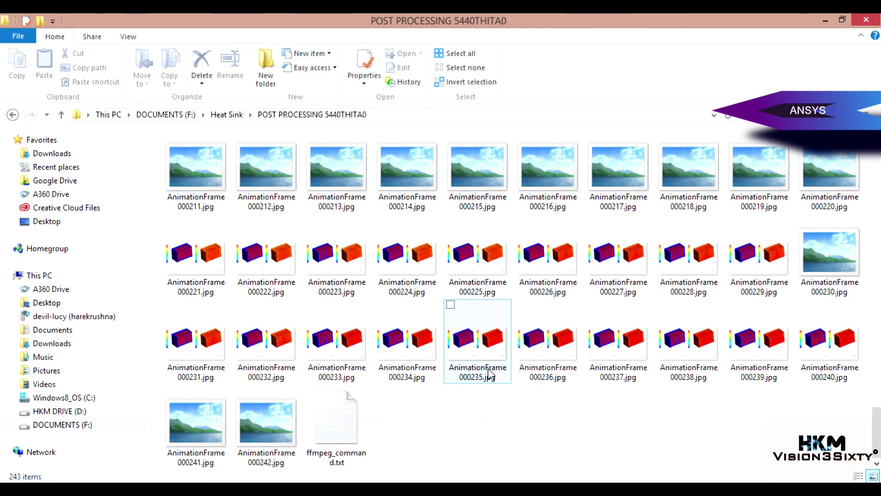
scroll(491, 374, up, 15)
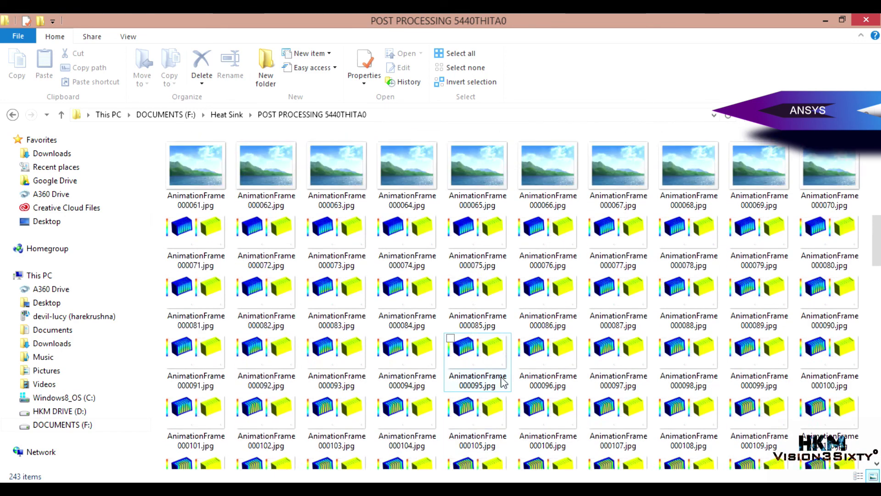
scroll(504, 381, up, 6)
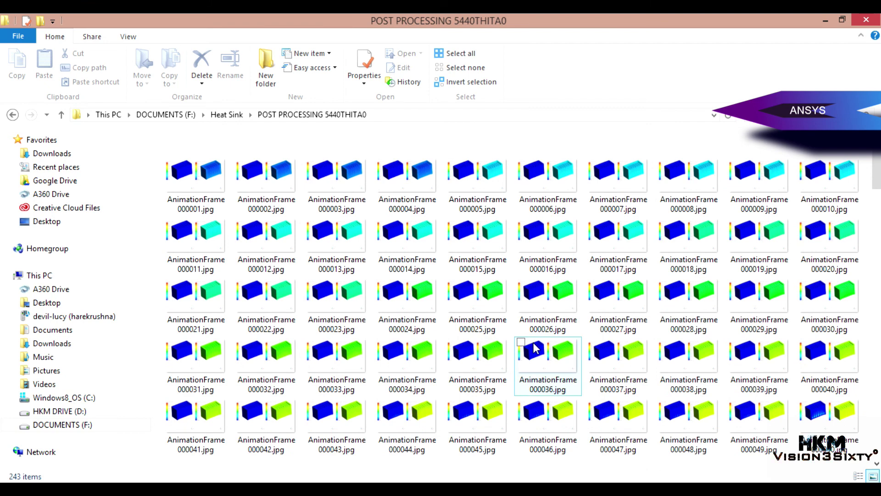
mouse_move(536, 348)
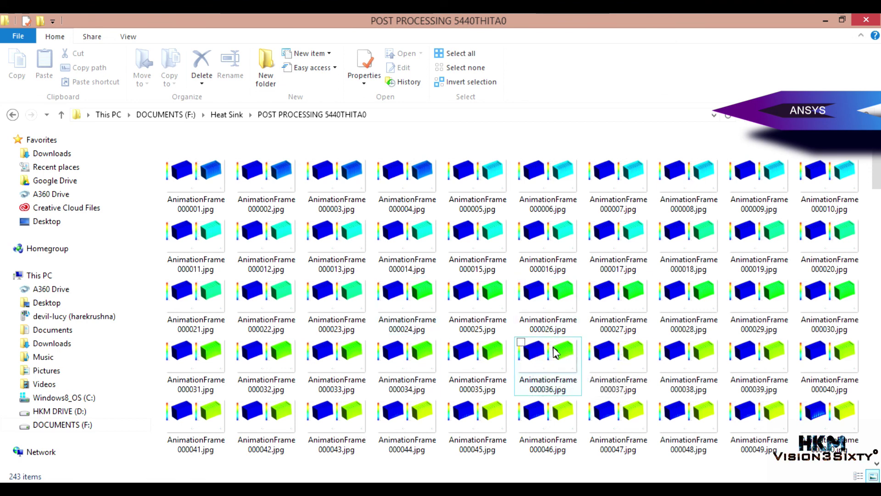
mouse_move(876, 172)
mouse_down()
mouse_move(876, 381)
mouse_move(877, 156)
mouse_up()
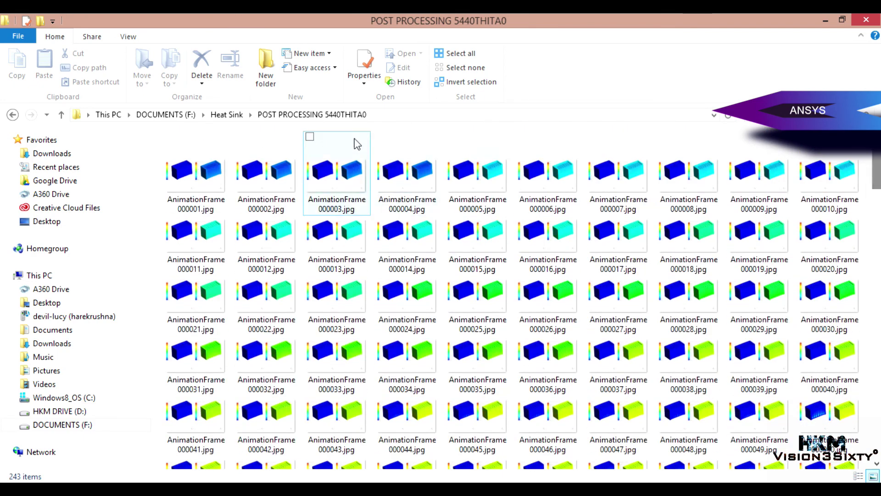
click(227, 114)
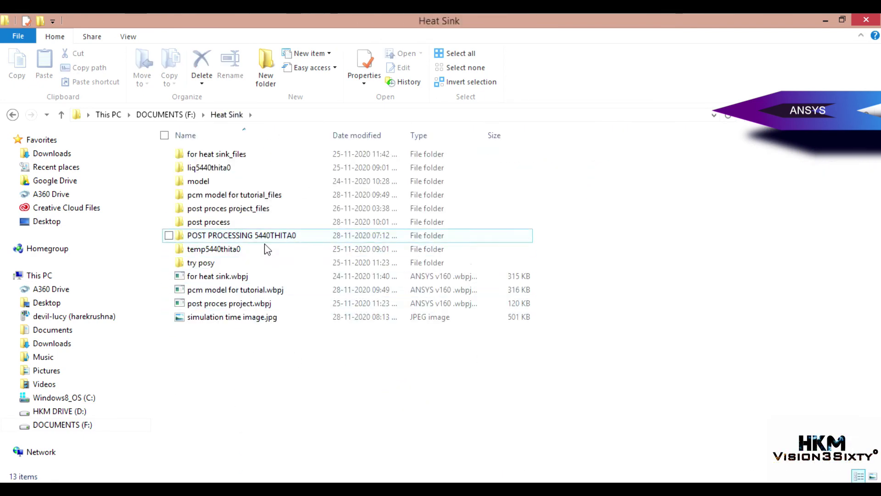